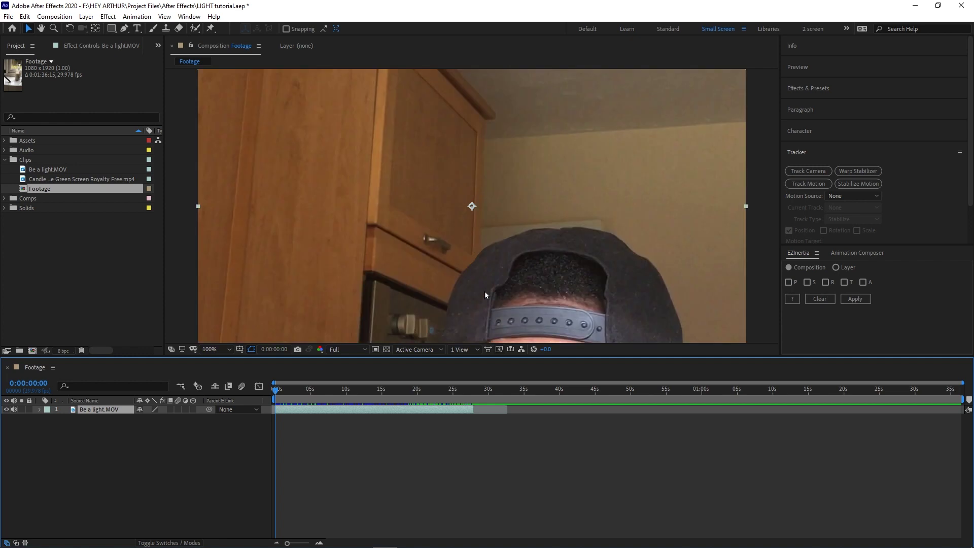
Centre the lens at 100% in the viewer and enlarge the Tracker panel
left_click_drag(445, 258, 457, 112)
key("v")
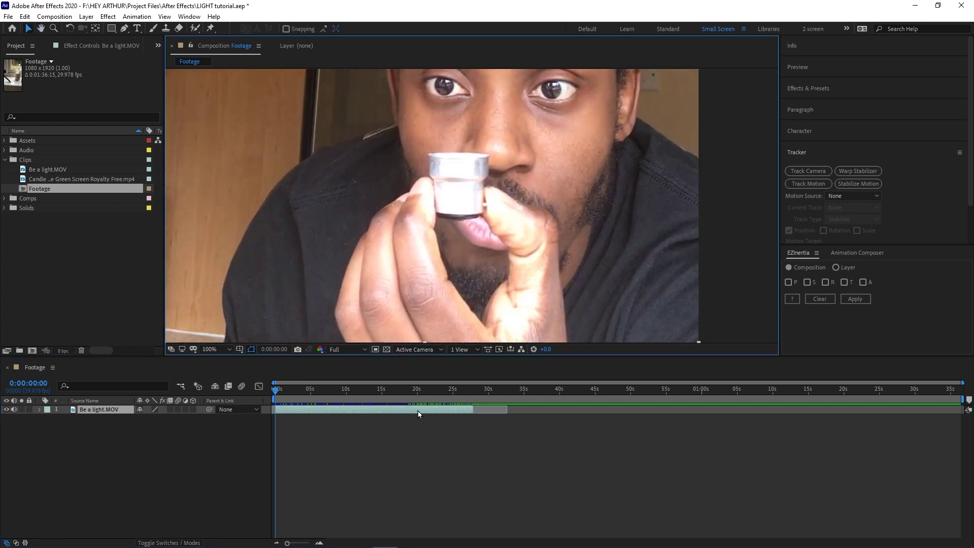
left_click(833, 153)
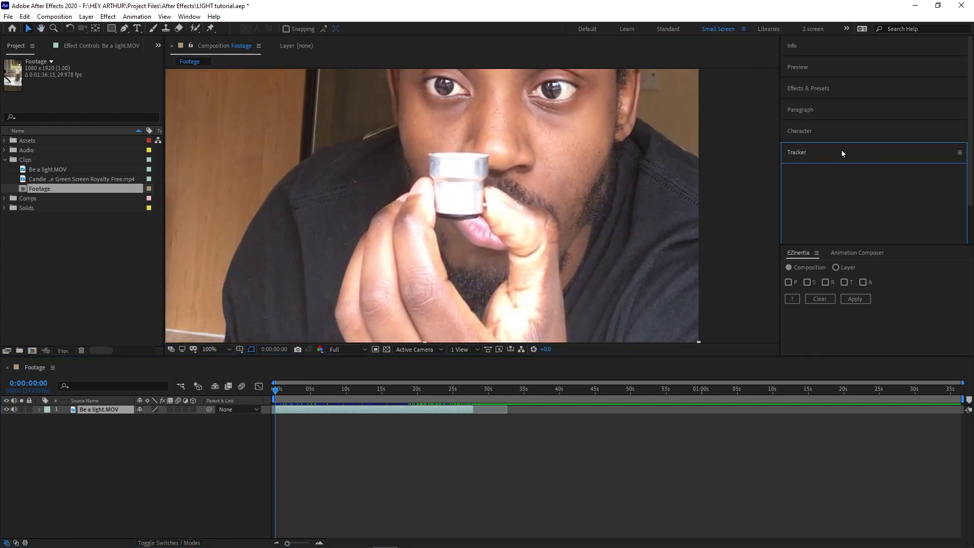
left_click(188, 17)
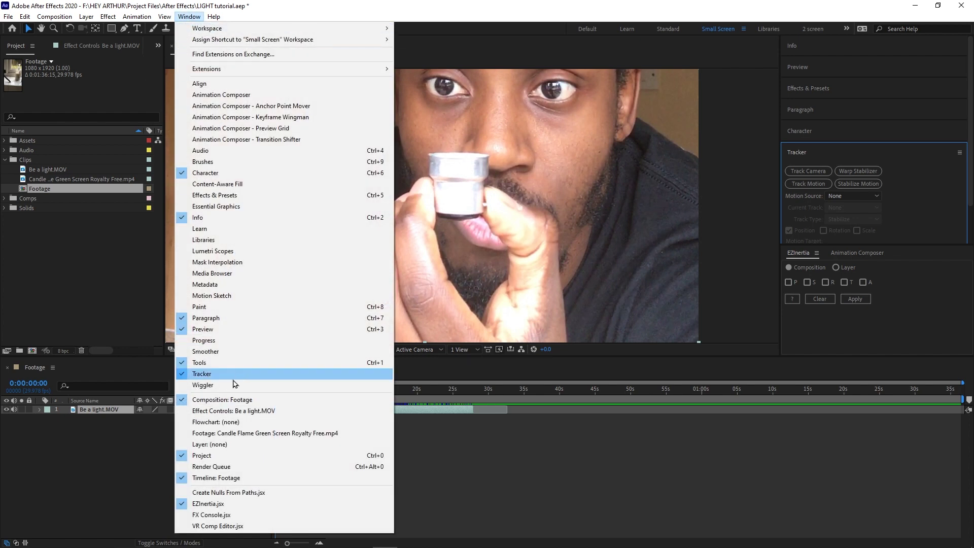
left_click(909, 168)
left_click_drag(882, 243, 880, 286)
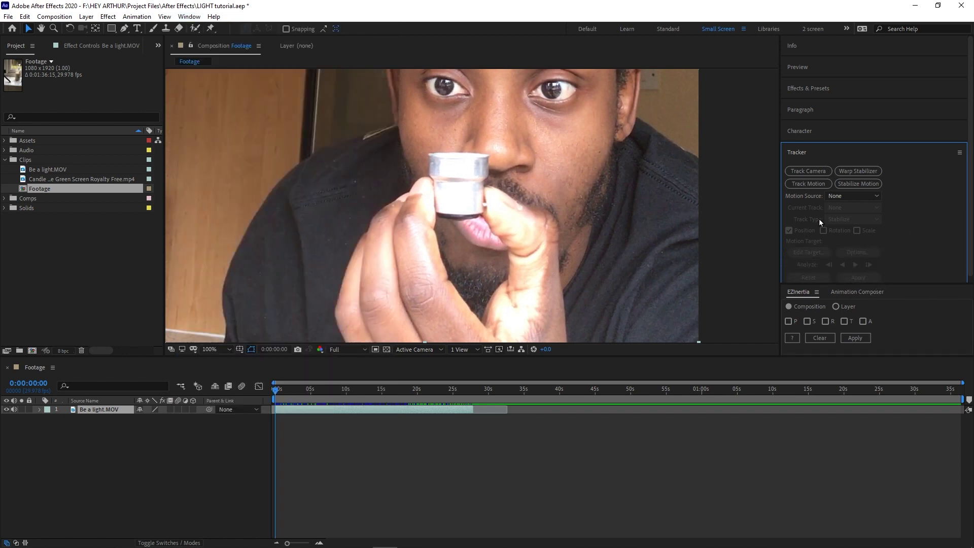
Track the lens with one enlarged Track Point 1 placed on it, analysing forward
left_click(807, 184)
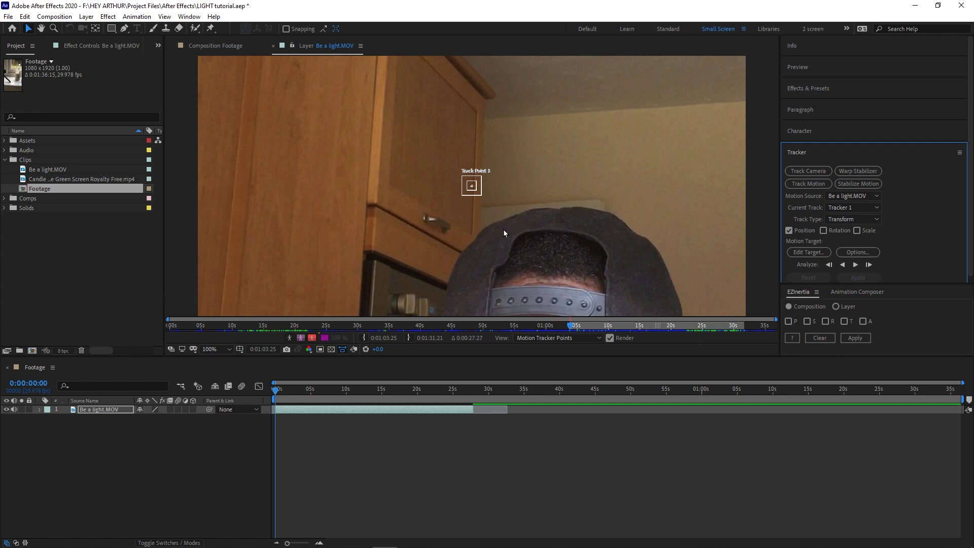
key("grave")
left_click_drag(553, 403, 439, 198)
left_click_drag(384, 86, 389, 102)
left_click_drag(379, 82, 405, 424)
left_click_drag(413, 380, 385, 394)
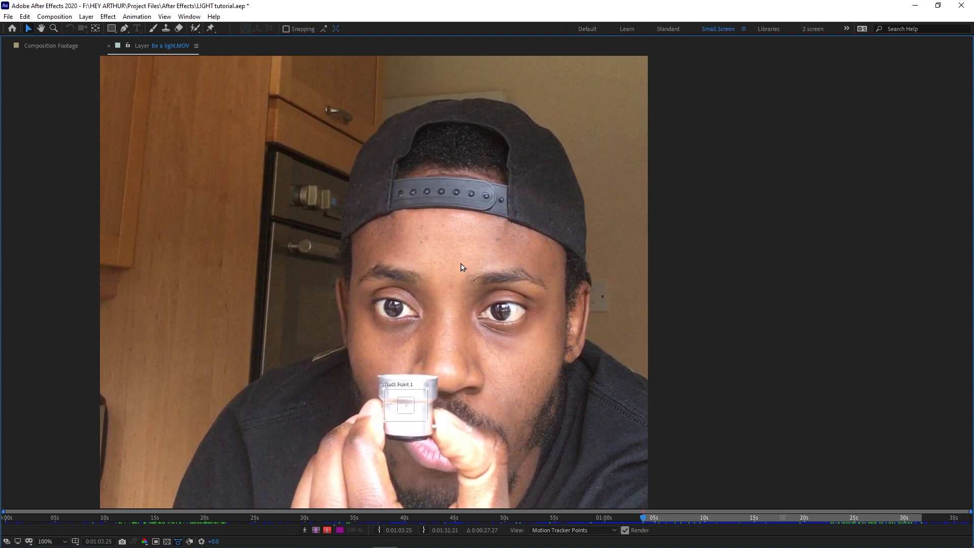
key("grave")
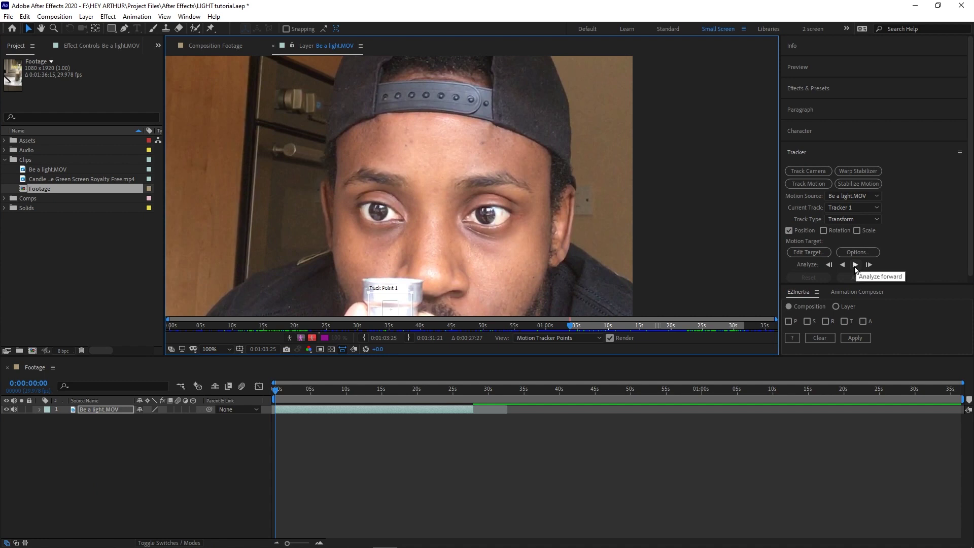
left_click(855, 265)
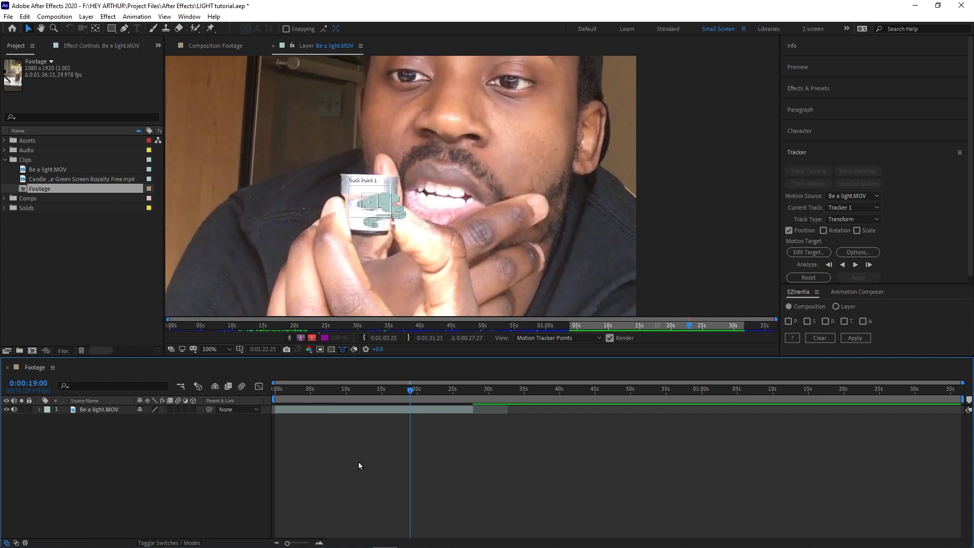
Add a new Null Object layer to the timeline
right_click(356, 451)
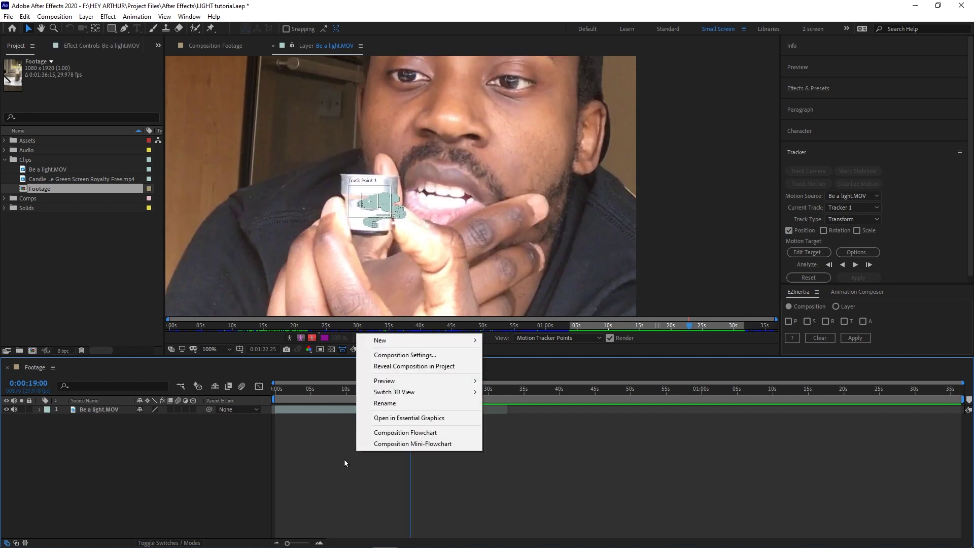
mouse_move(413, 341)
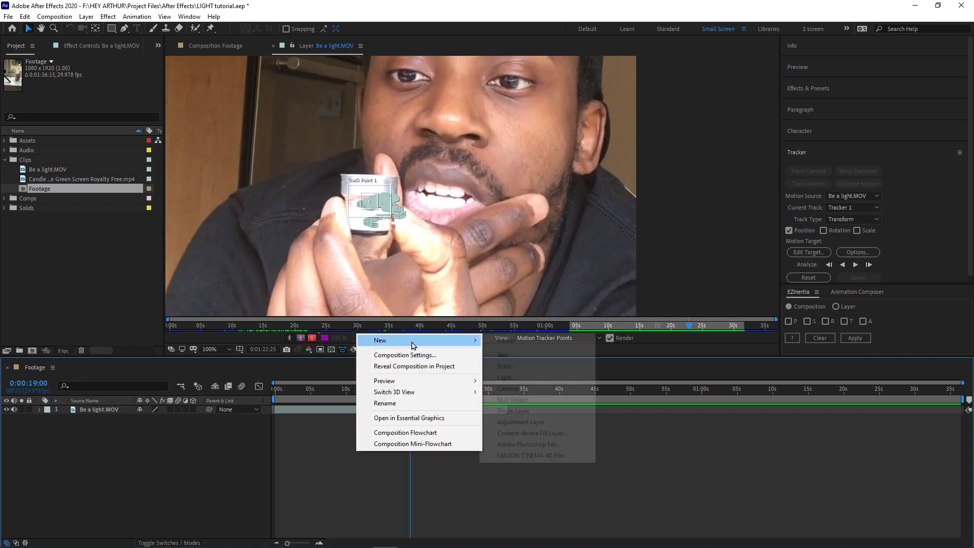
left_click(520, 401)
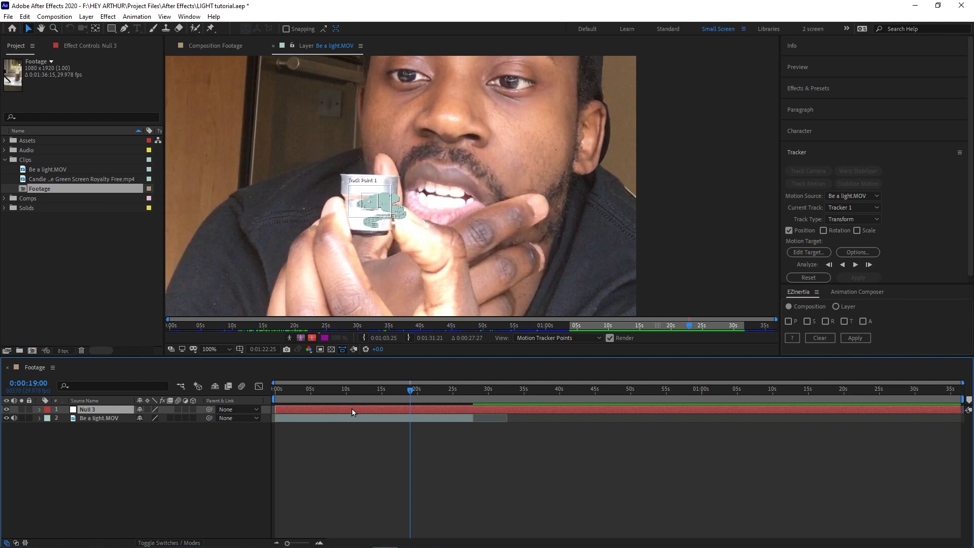
Set Null 3 as the tracking target and apply the motion in X and Y
left_click(401, 420)
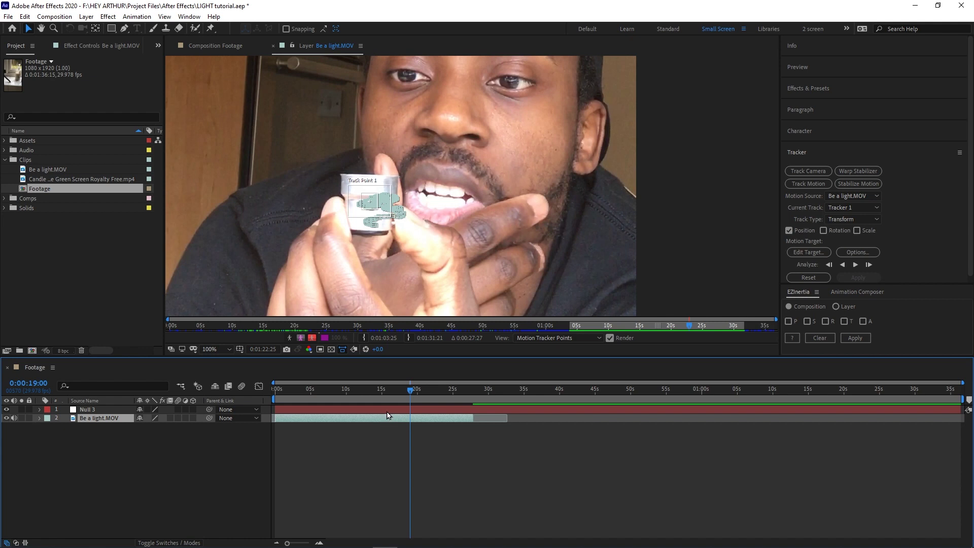
left_click(388, 411)
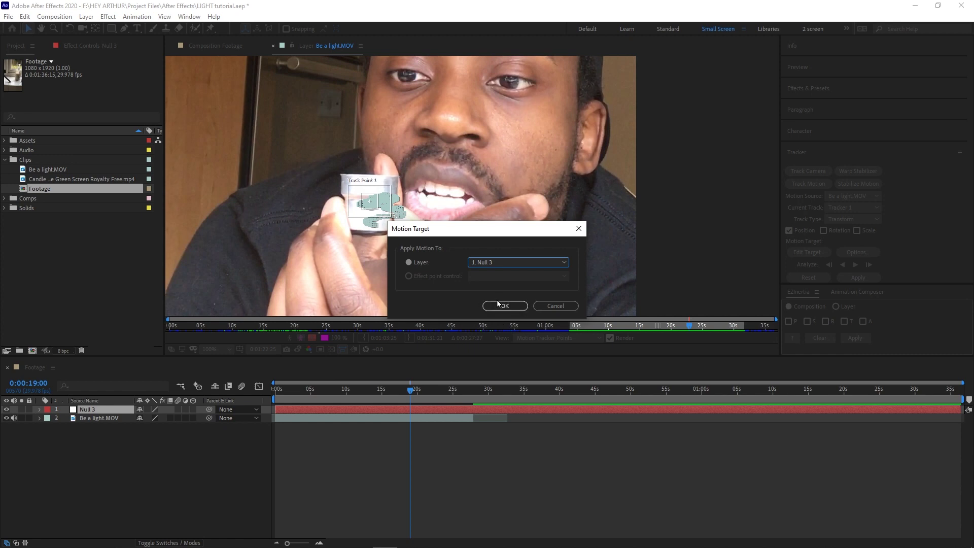
left_click(500, 305)
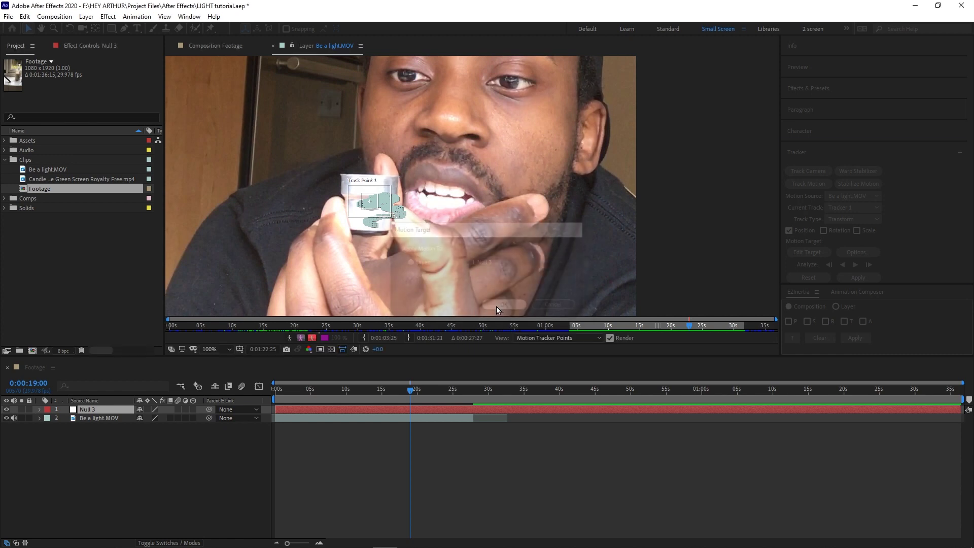
left_click(857, 278)
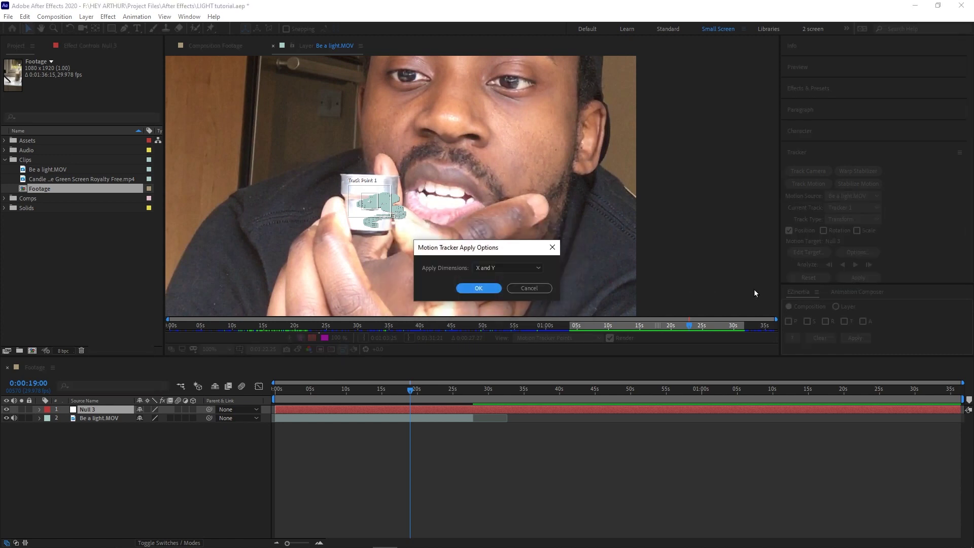
left_click(478, 288)
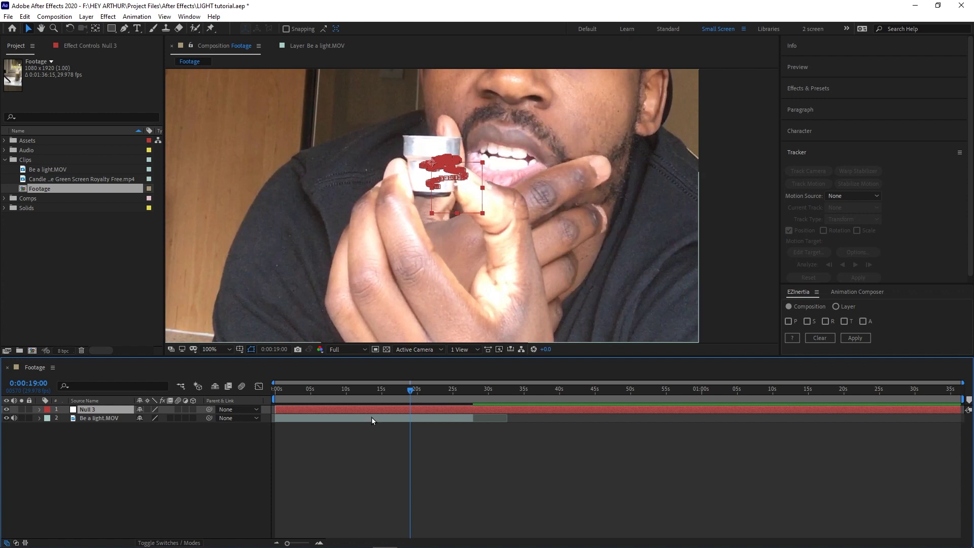
Zoom the view to 50% and drag the light bulb PNG from Assets into the composition
left_click(373, 419)
left_click(376, 410)
key("comma")
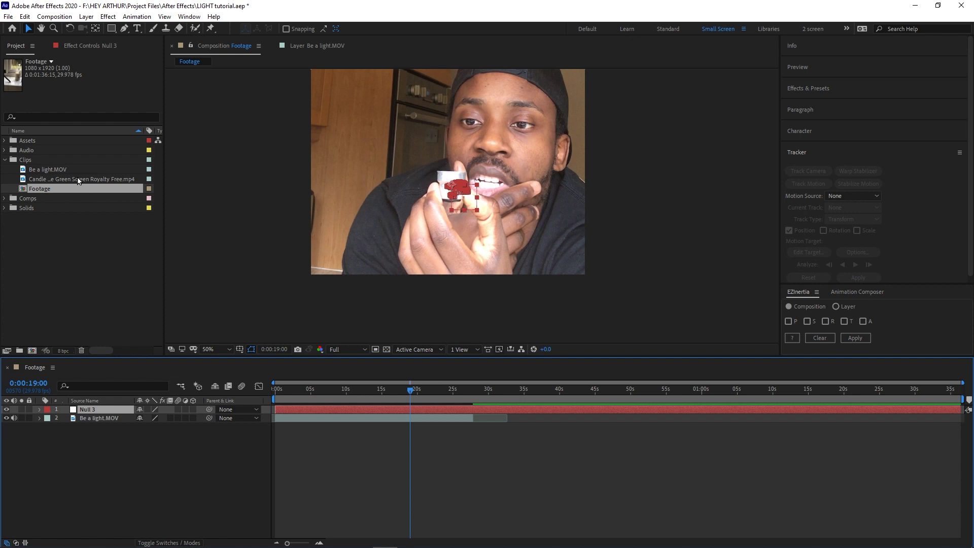
left_click(4, 140)
left_click(60, 161)
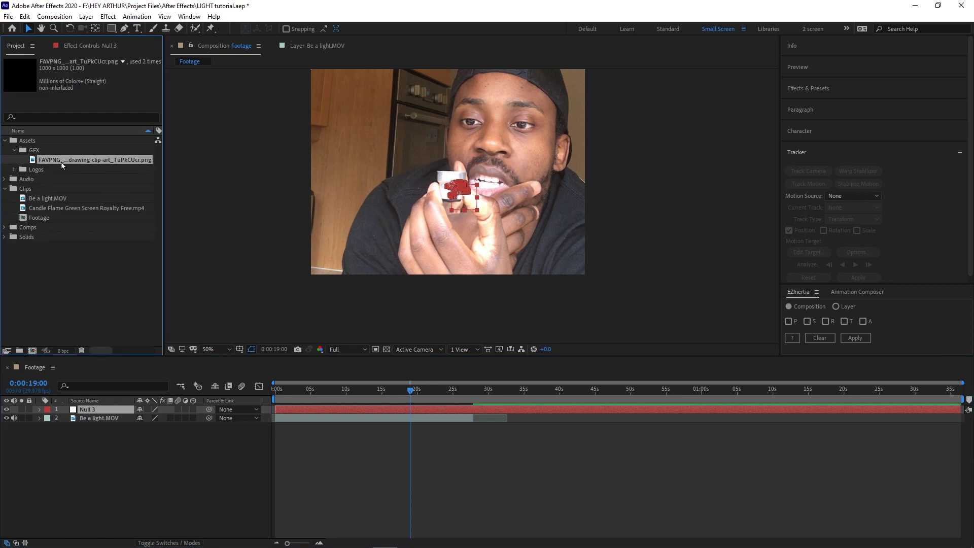
mouse_move(66, 160)
left_mouse_down()
mouse_move(68, 167)
mouse_move(278, 141)
mouse_move(474, 187)
mouse_move(473, 218)
left_mouse_up()
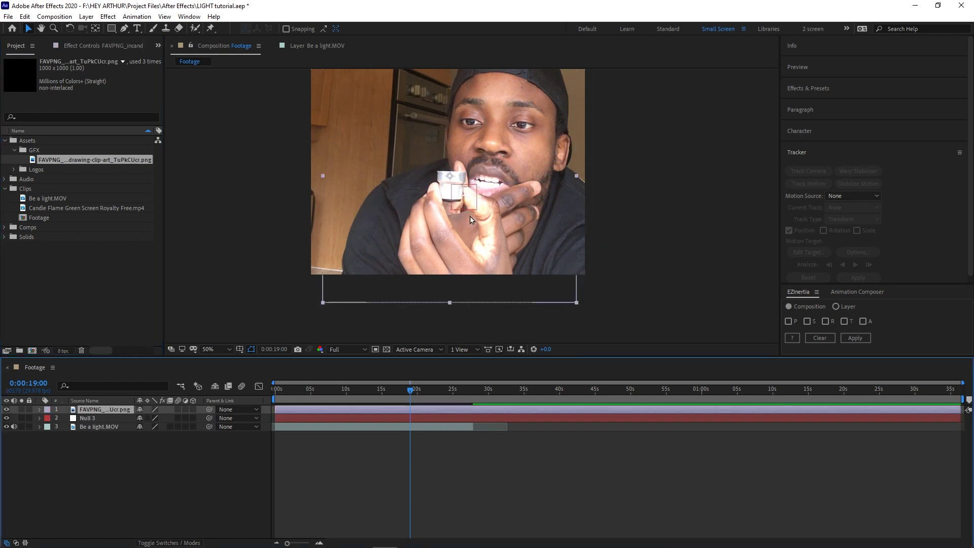
left_click_drag(464, 133, 462, 165)
key("v")
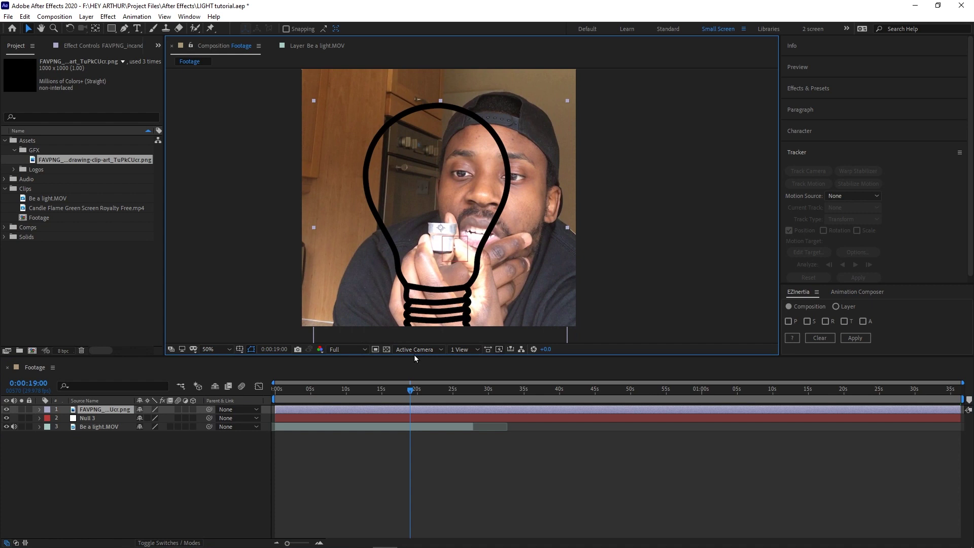
Move and scale the bulb drawing down so its base sits on the lens
left_click_drag(413, 360, 431, 405)
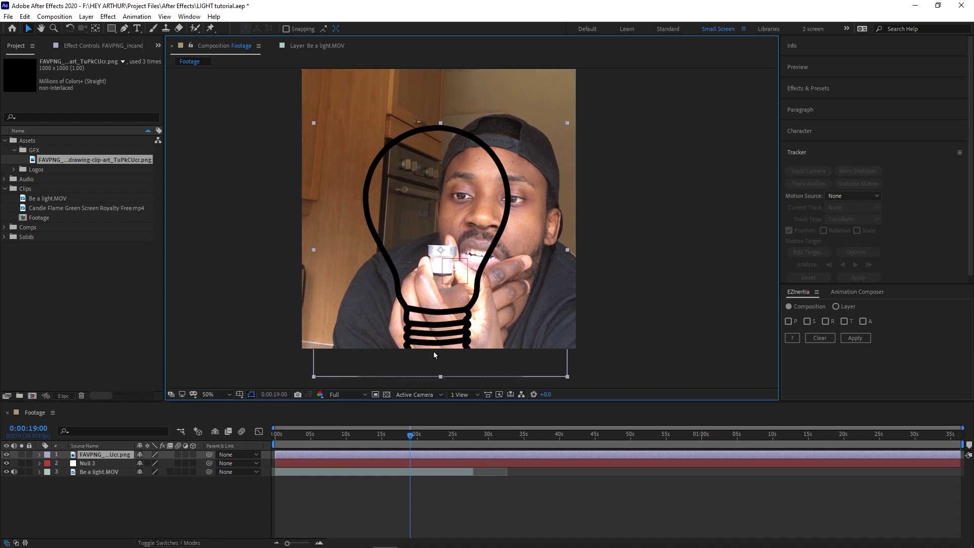
left_click_drag(449, 321, 472, 287)
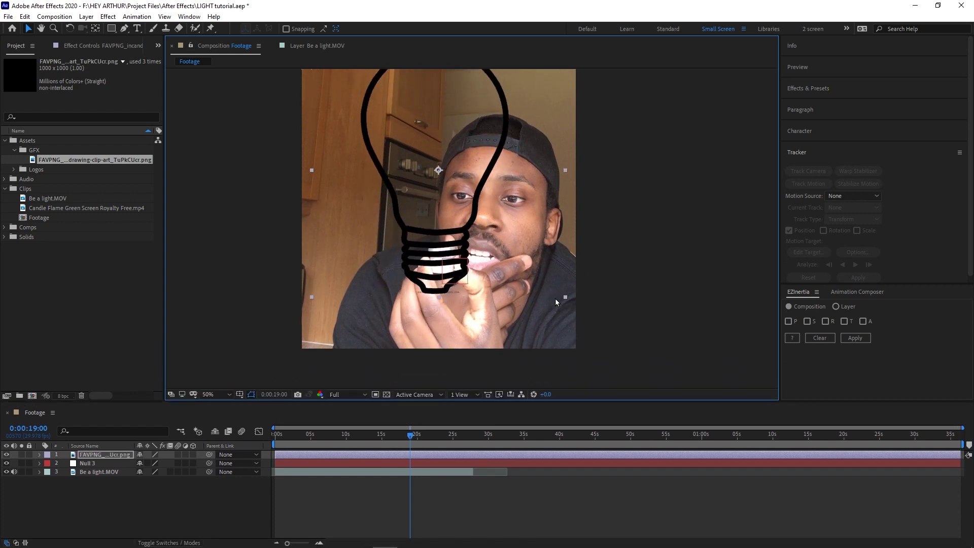
left_click_drag(564, 299, 511, 248)
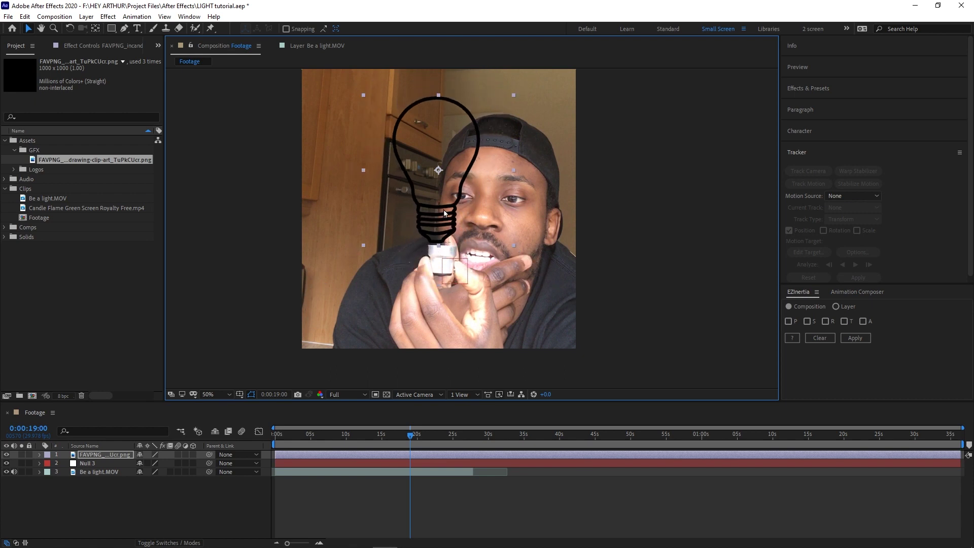
left_click_drag(448, 205, 455, 244)
left_click_drag(520, 284, 513, 284)
left_click_drag(458, 239, 458, 247)
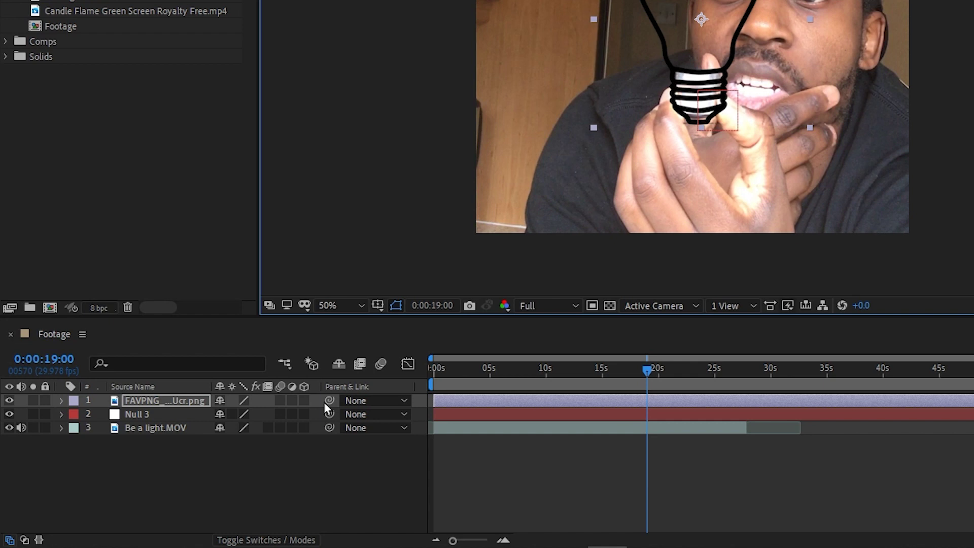
Pick-whip the bulb layer to Null 3 and scrub to confirm it follows the lens
left_click(330, 400)
left_click_drag(330, 401, 120, 417)
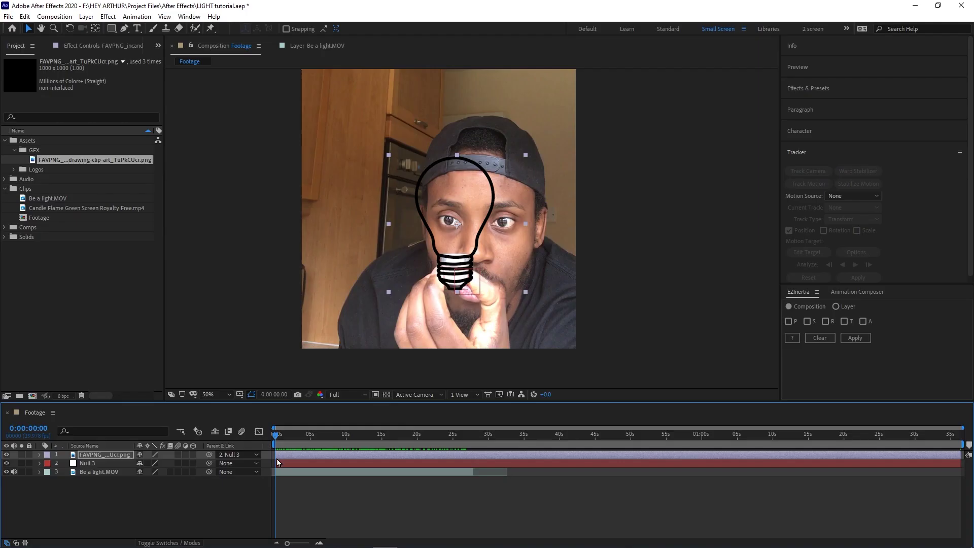
left_click_drag(280, 441, 401, 438)
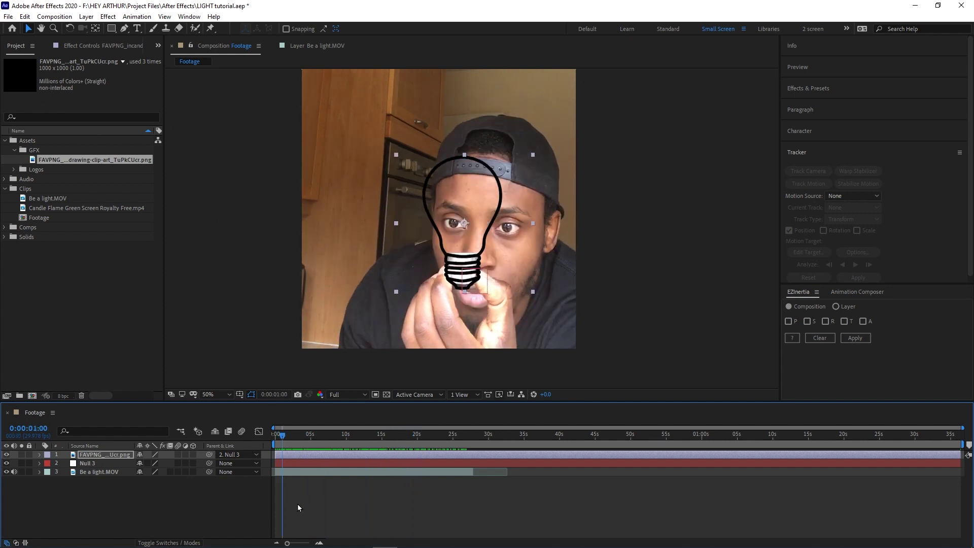
left_click(313, 497)
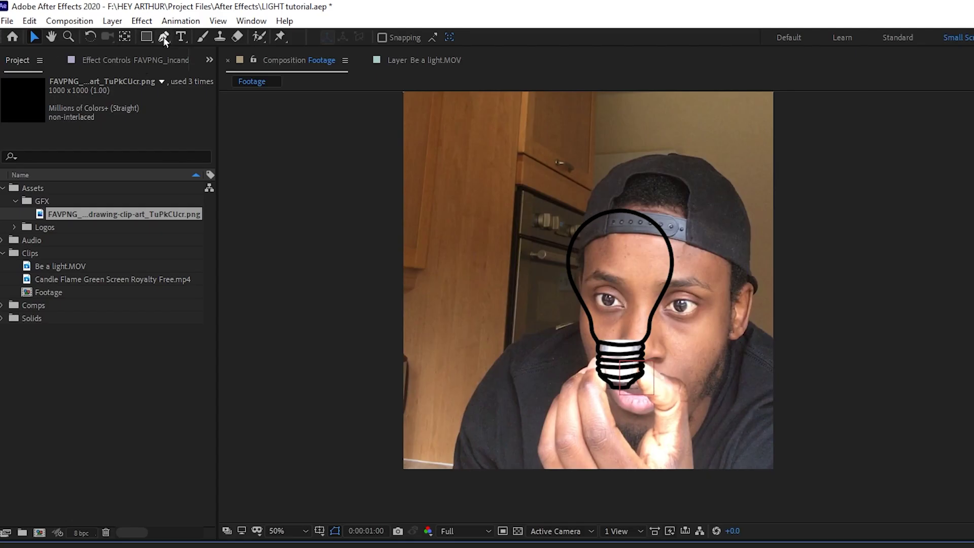
Start a Pen path at the bulb glass's lower left, with a 13 px stroke
left_click(164, 38)
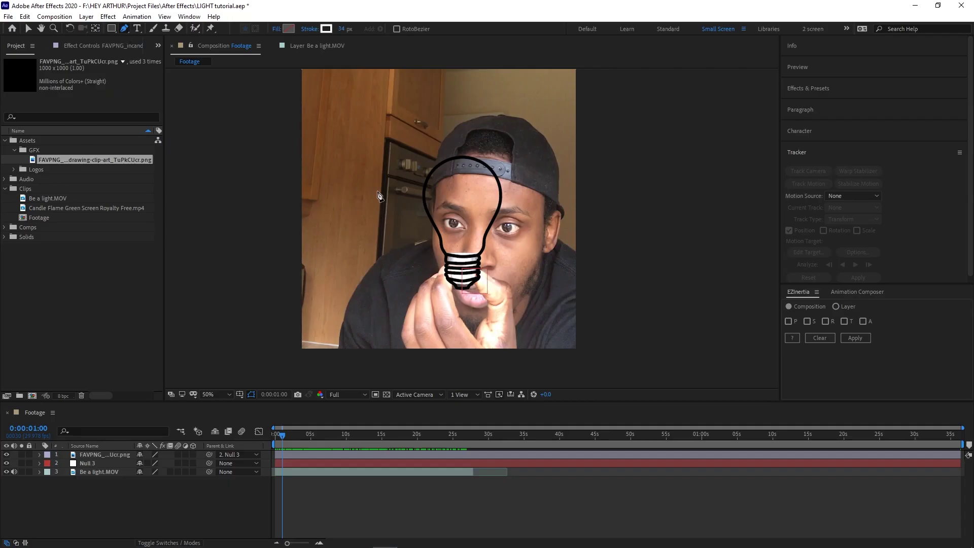
scroll(452, 261, "up", 2)
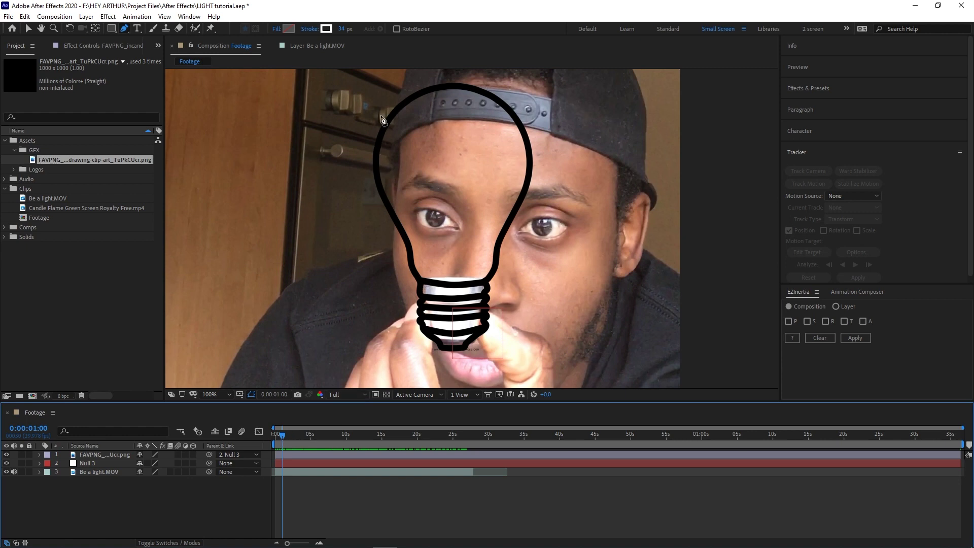
left_click(421, 281)
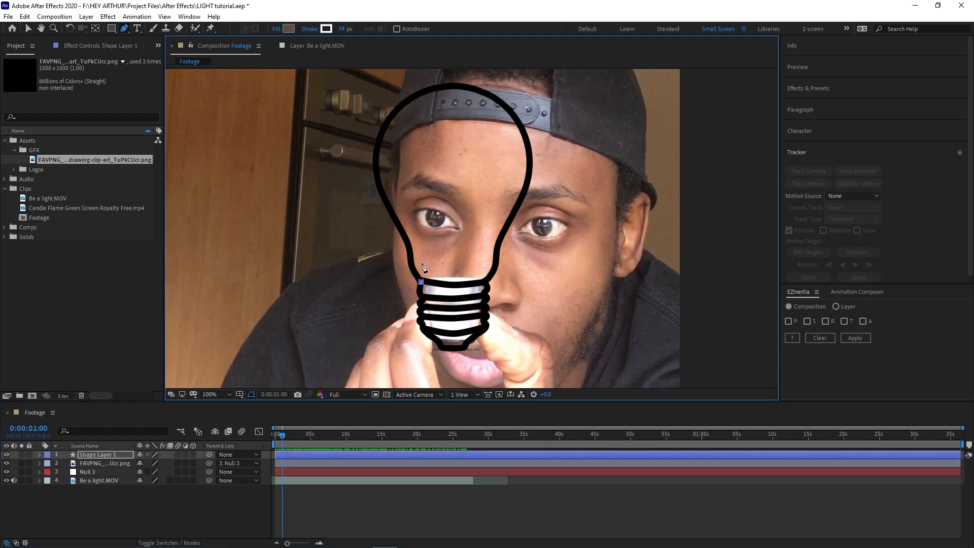
left_click_drag(412, 252, 413, 242)
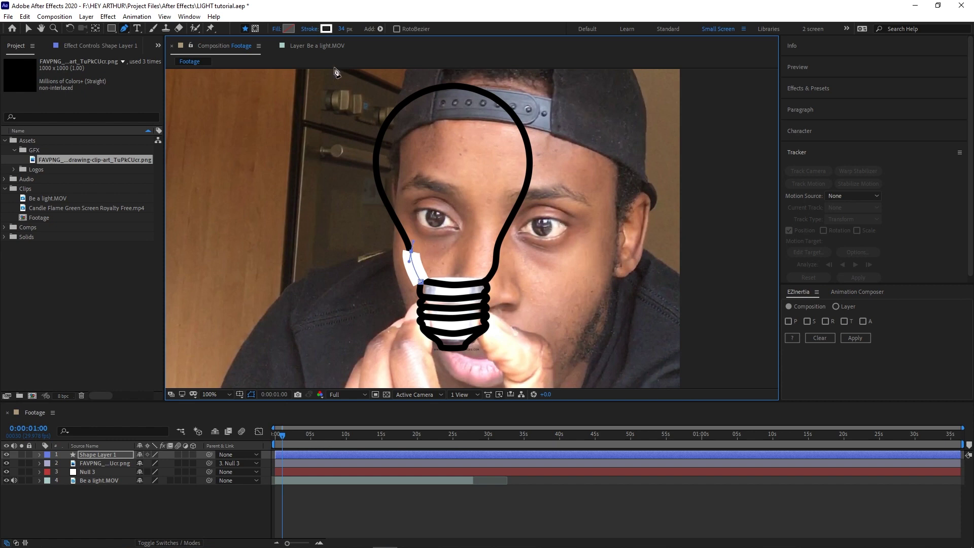
left_click_drag(342, 28, 331, 28)
Trace the rest of the glass outline and adjust its points to match the bulb edge
left_click_drag(374, 182, 358, 161)
left_click_drag(407, 101, 418, 95)
left_click_drag(374, 182, 379, 178)
left_click_drag(407, 101, 423, 92)
left_click_drag(524, 147, 531, 187)
left_click_drag(494, 247, 488, 252)
left_click_drag(485, 280, 478, 288)
left_click_drag(494, 246, 499, 240)
left_click_drag(420, 281, 419, 276)
left_click_drag(411, 251, 409, 242)
left_click_drag(524, 146, 525, 148)
left_click_drag(498, 240, 500, 238)
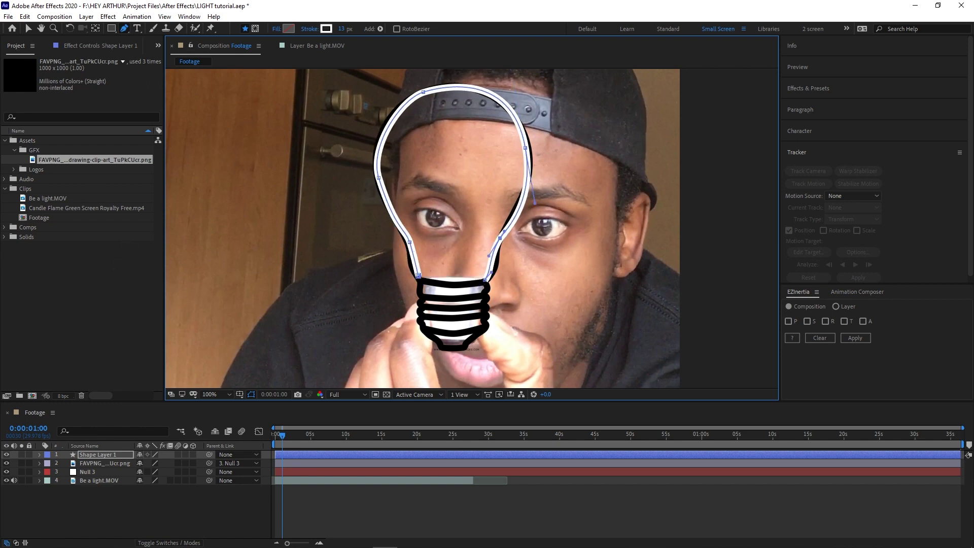
key("v")
left_click(39, 455)
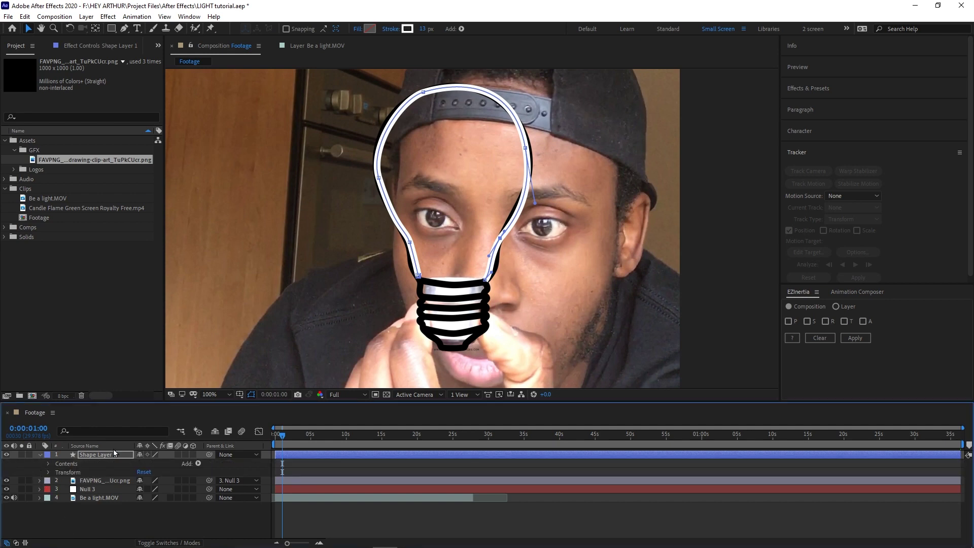
Rename Shape Layer 1 to BULB
left_click(96, 455)
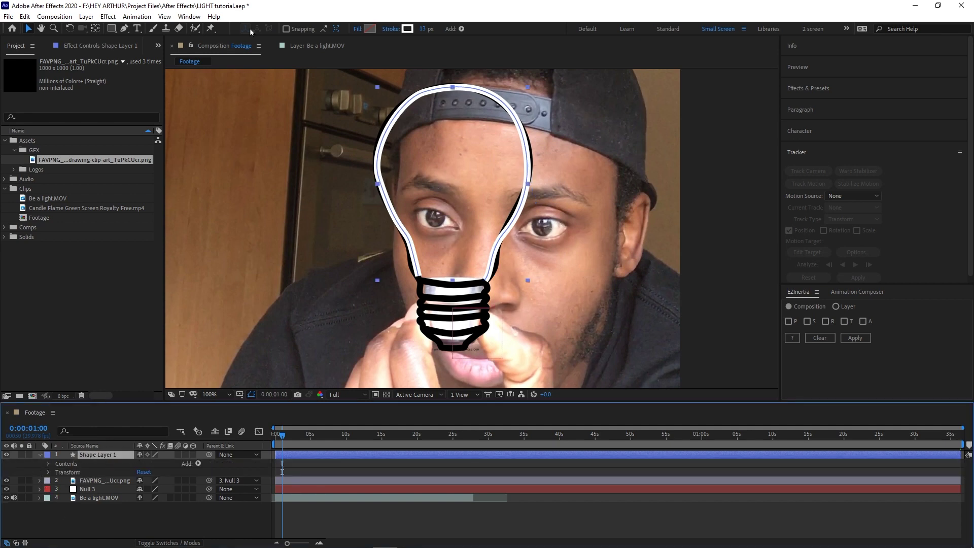
key("Return")
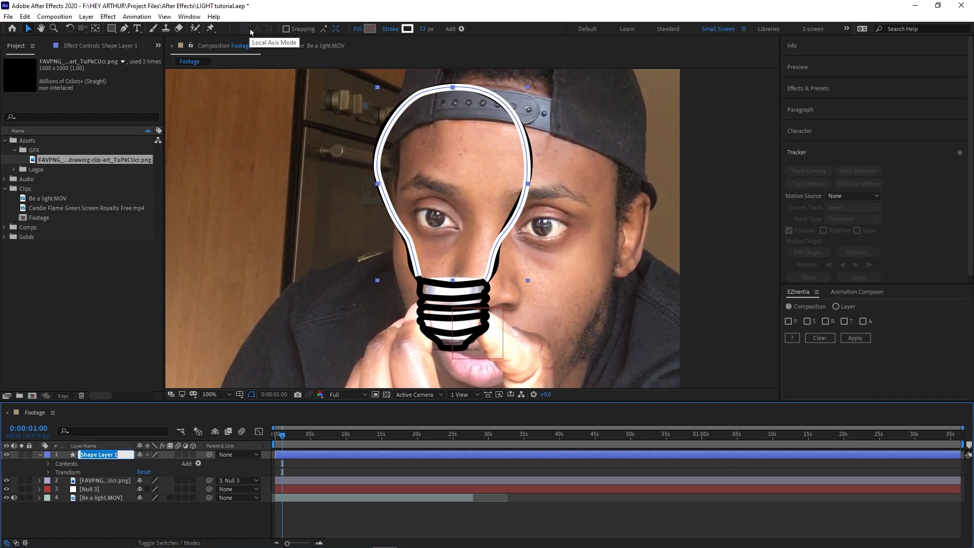
type("BULB")
key("Return")
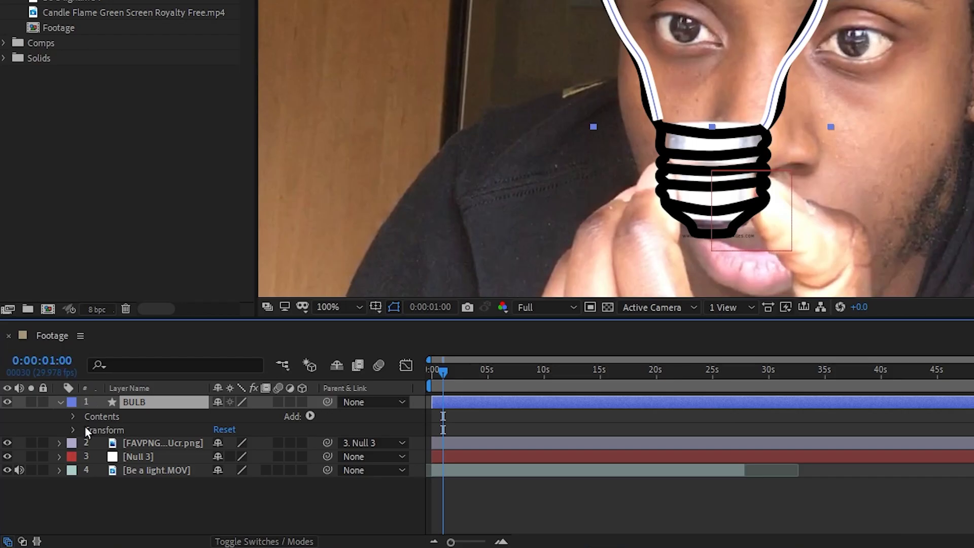
Set Stroke 1's Line Cap under Contents > Shape 1 to Round Cap
left_click(73, 417)
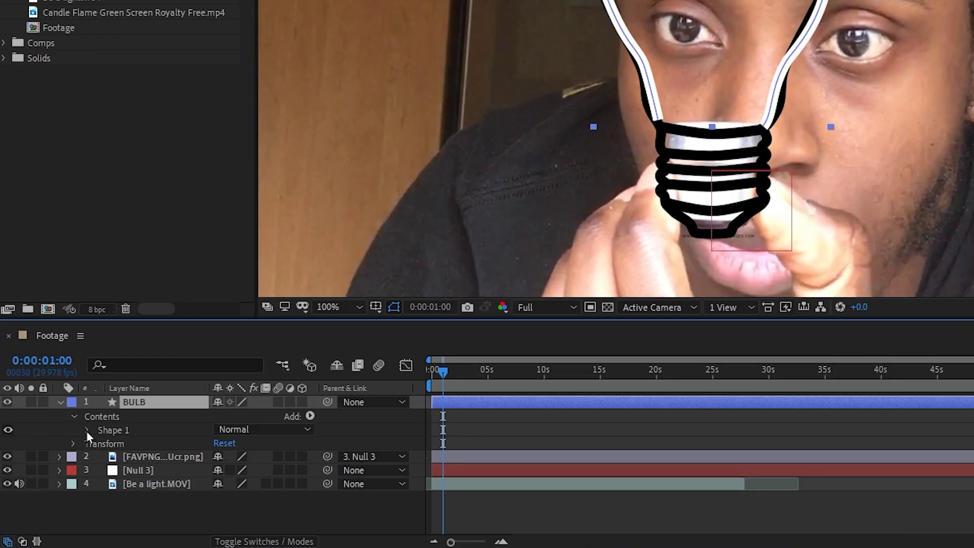
left_click(87, 430)
left_click(100, 457)
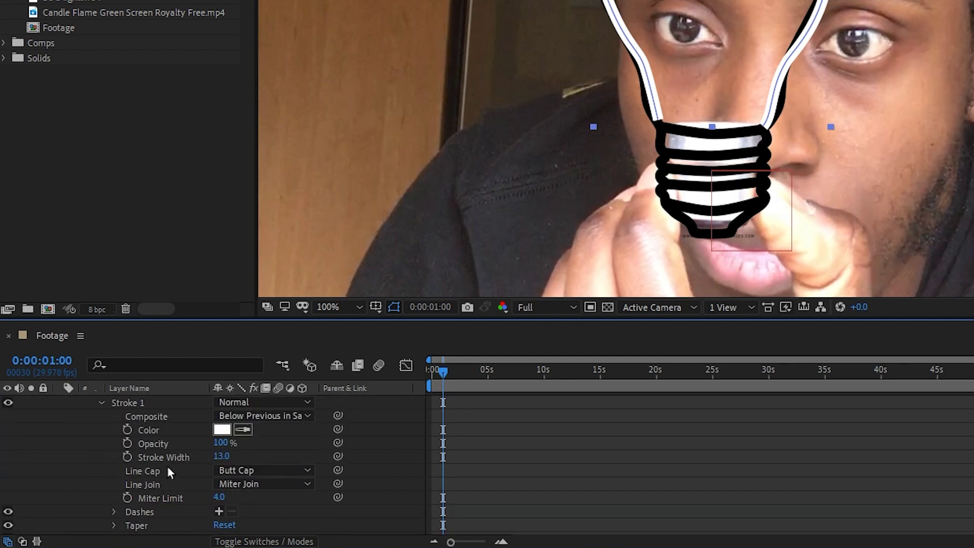
left_click(251, 473)
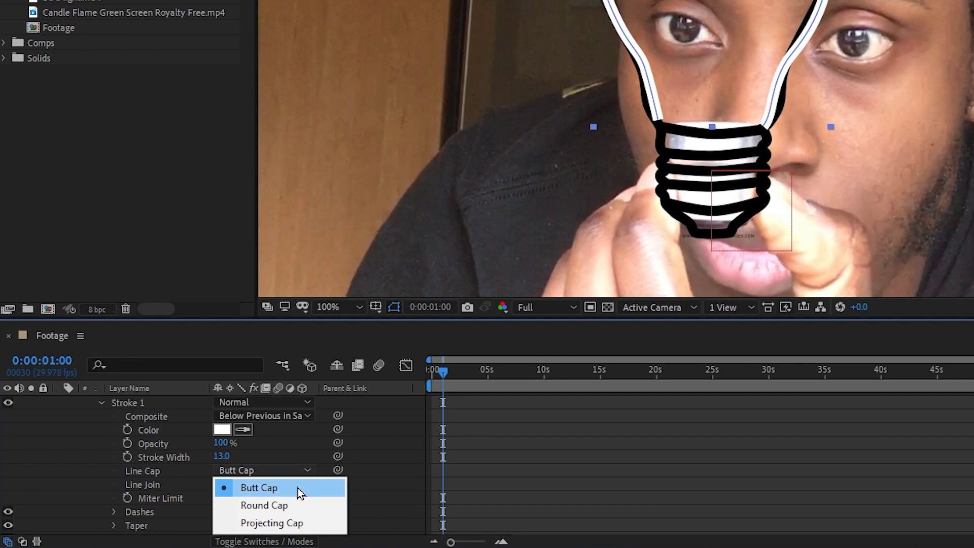
left_click(279, 506)
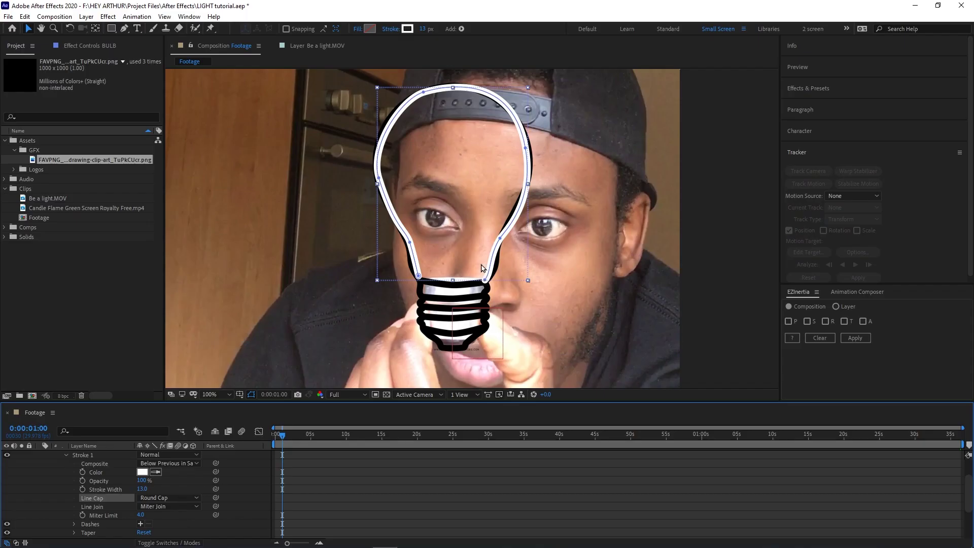
left_click(418, 276)
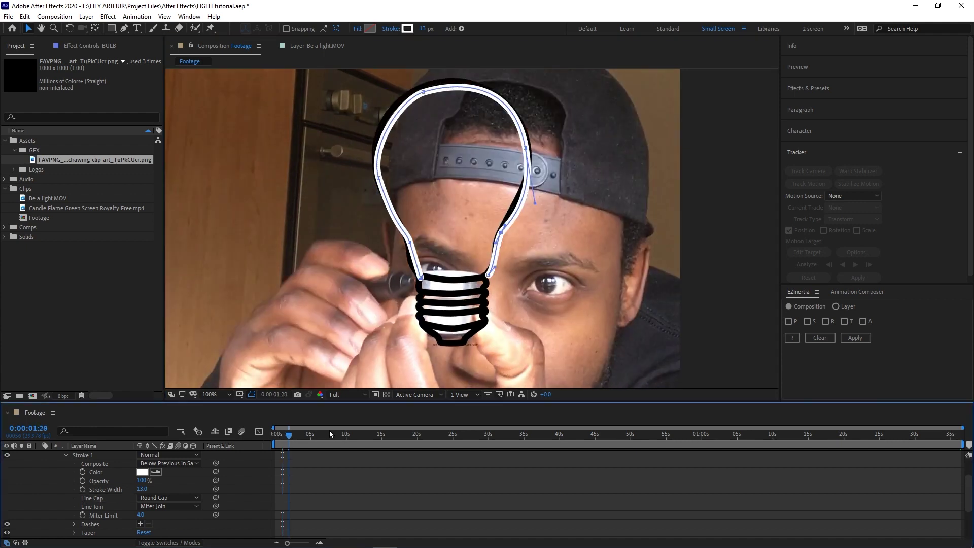
Preview the outline over the footage and parent BULB to Null 3
left_click_drag(330, 430, 204, 453)
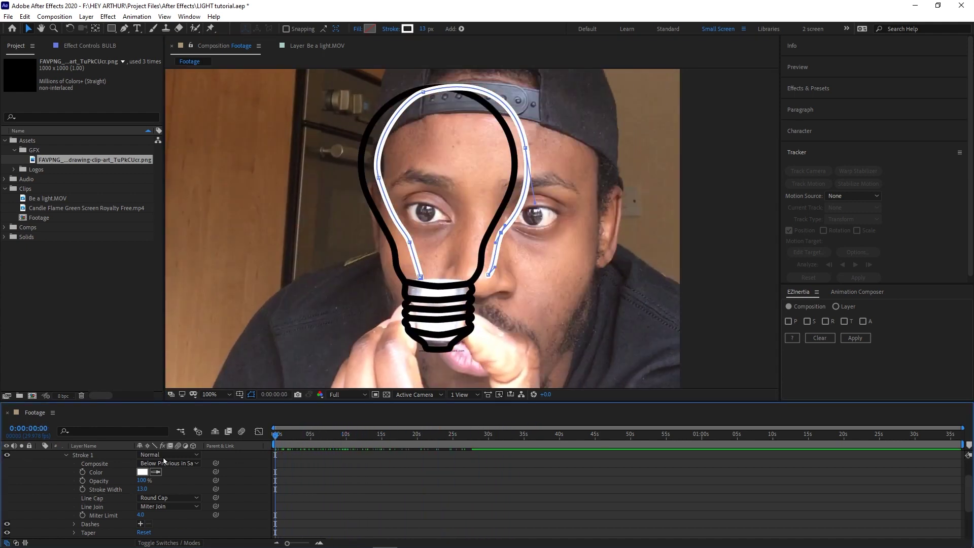
left_click_drag(969, 485, 969, 467)
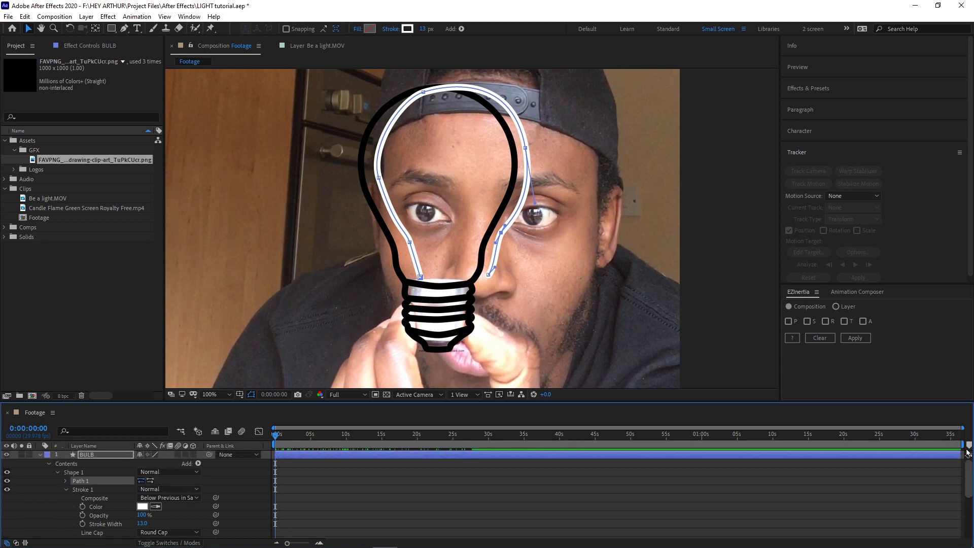
left_click(38, 454)
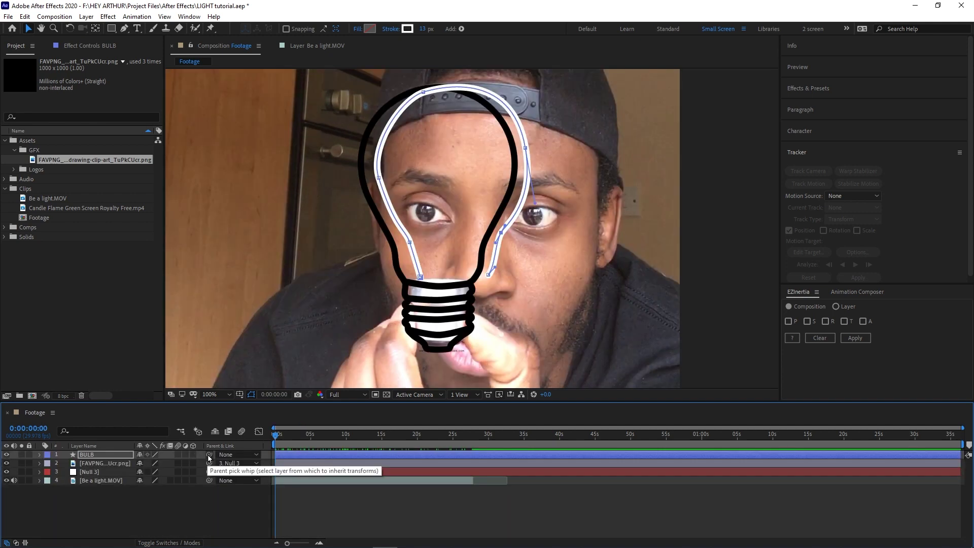
left_click_drag(207, 455, 94, 471)
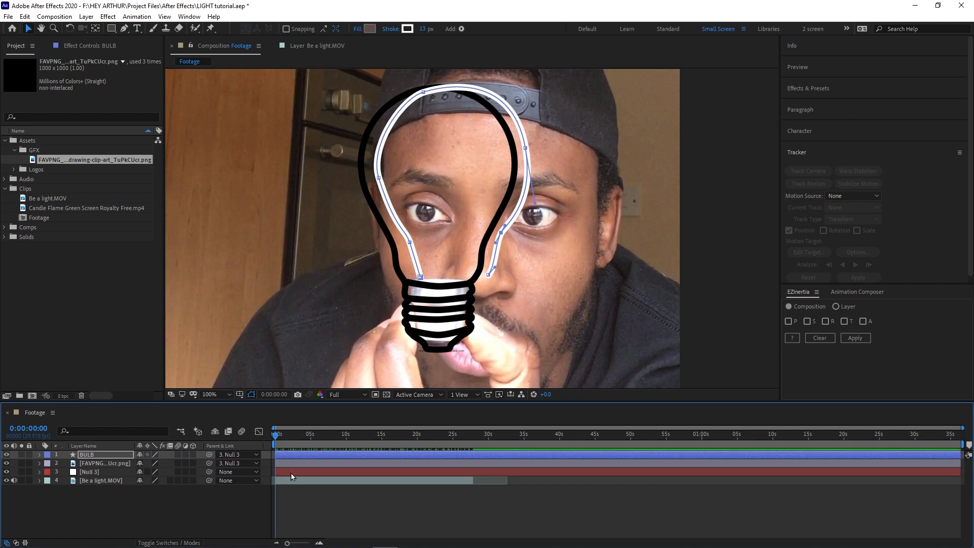
left_click(309, 492)
Shift the BULB outline left onto the bulb, preview it, and hide the FAVPNG layer
left_click(506, 235)
left_click_drag(506, 234, 490, 239)
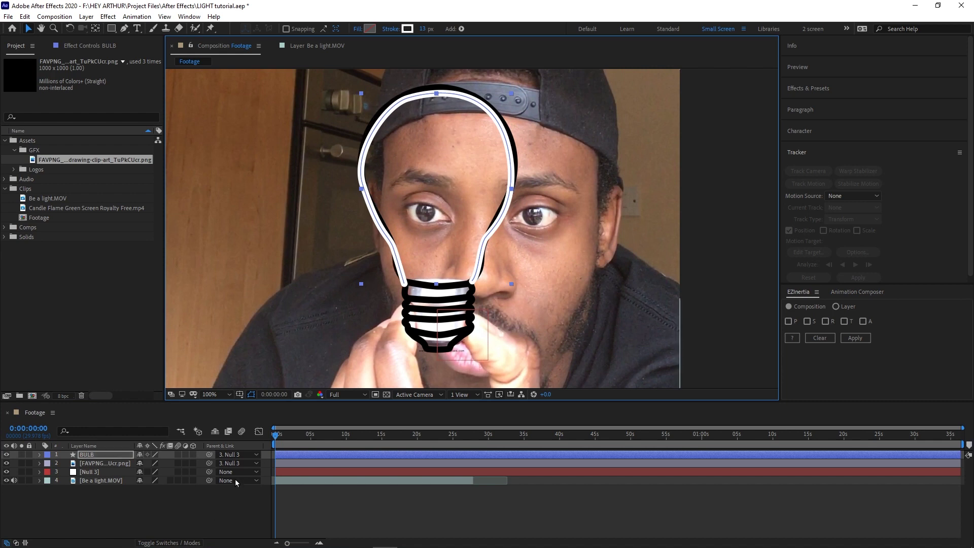
left_click_drag(278, 435, 230, 435)
left_click(7, 472)
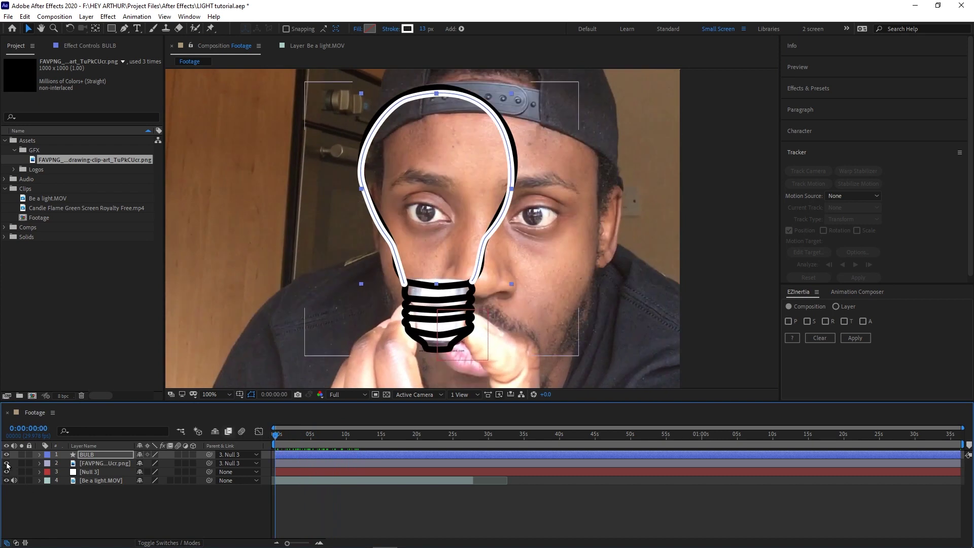
left_click(7, 463)
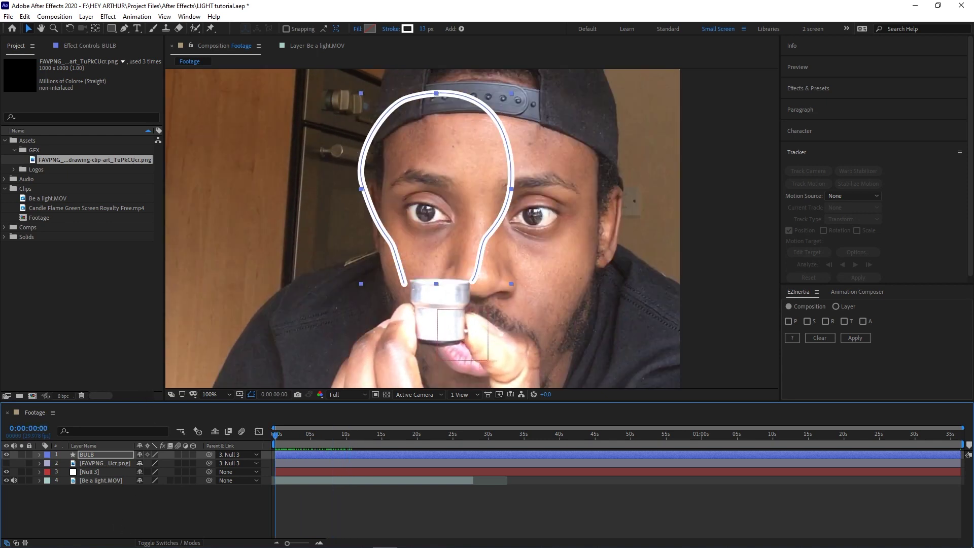
Scrub the footage to check the bulb outline, then collapse BULB's Shape 1 contents
left_click_drag(278, 439, 326, 408)
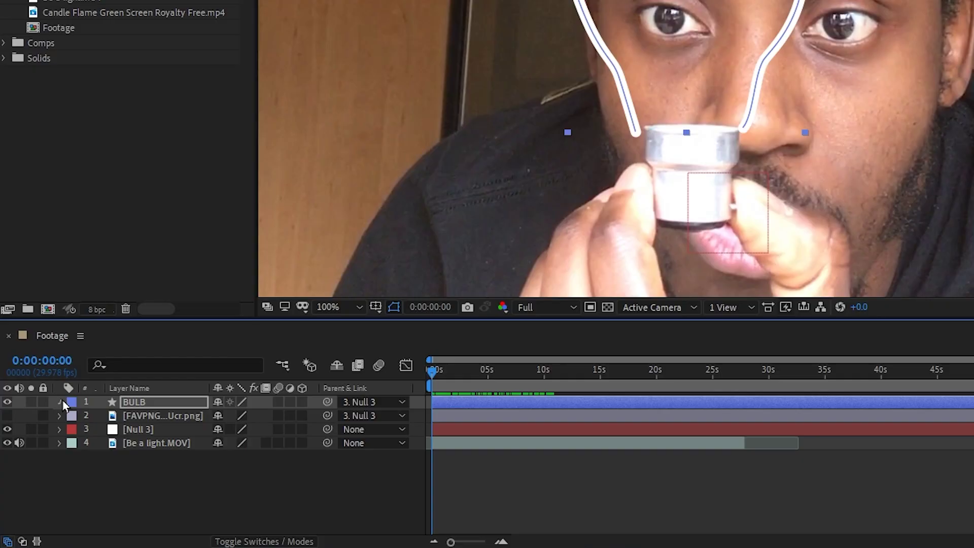
left_click(56, 472)
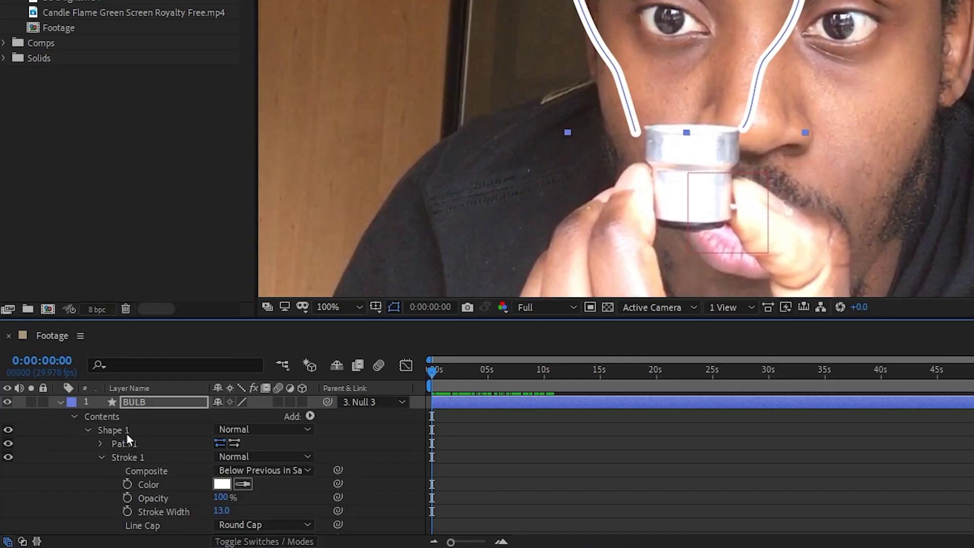
left_click(88, 431)
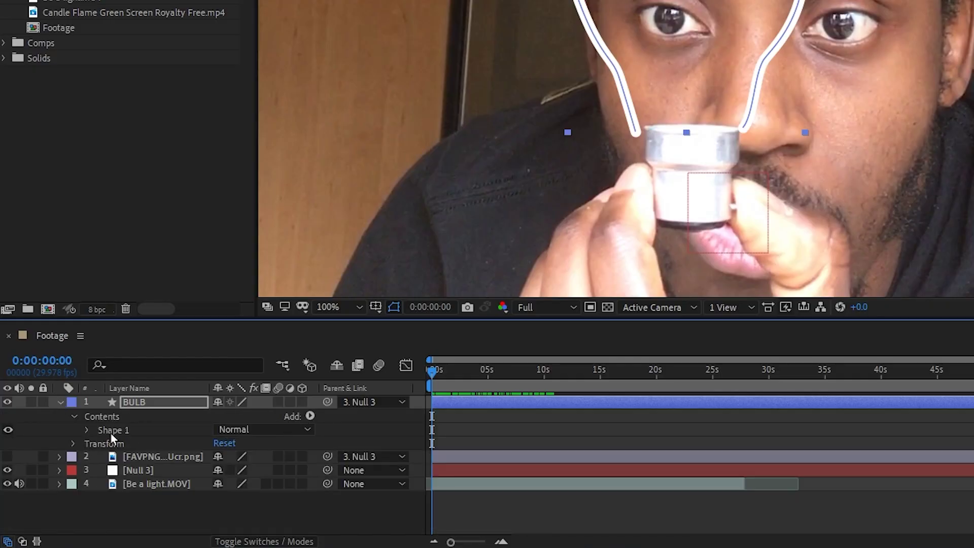
Add Trim Paths to the bulb shape and set its End to 0%
left_click(309, 417)
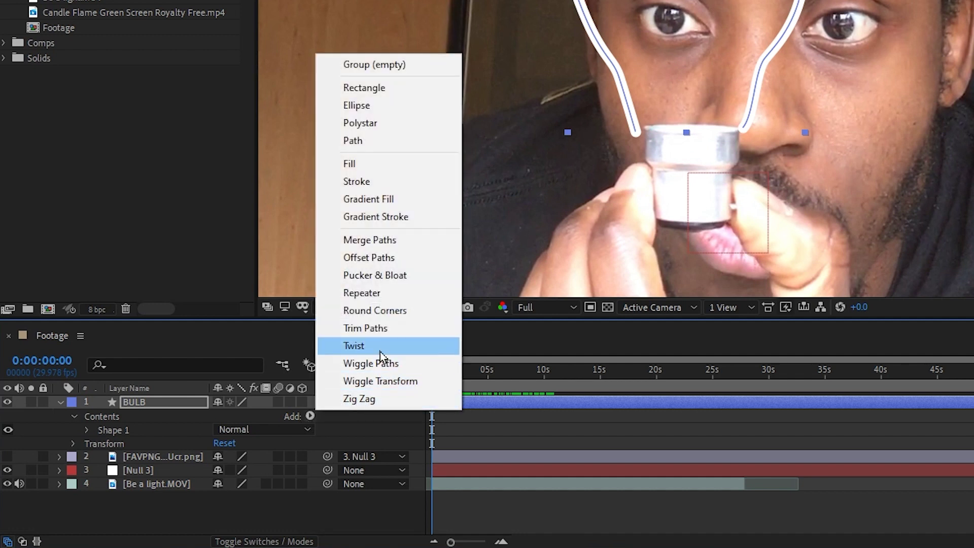
left_click(384, 331)
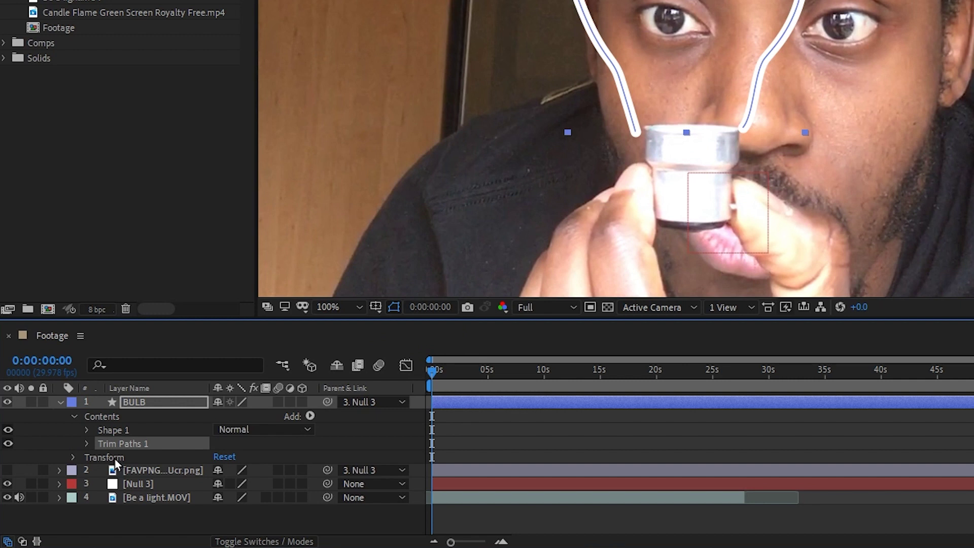
left_click(85, 444)
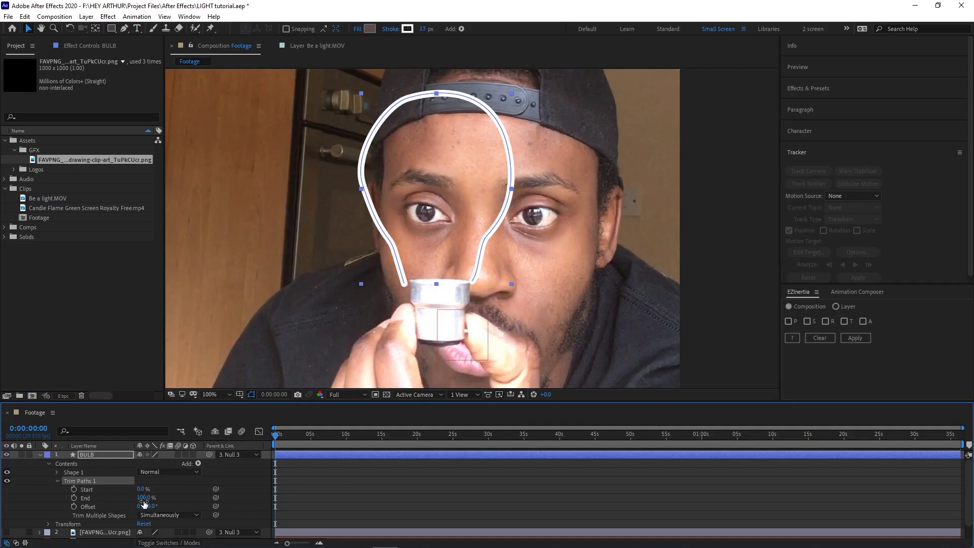
left_click(95, 490)
left_click(95, 499)
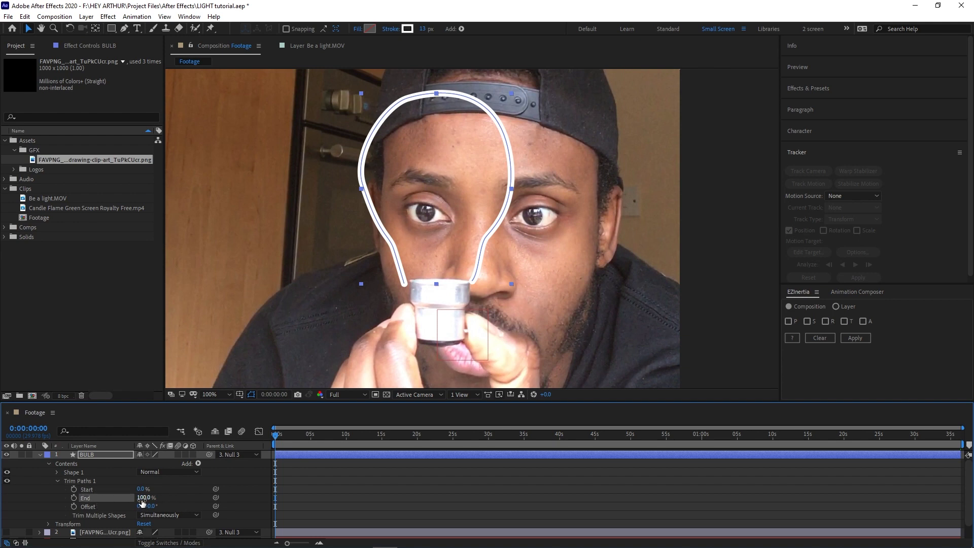
left_click_drag(143, 497, 103, 506)
Keyframe Trim Paths Start from 0% at 0s to 100% at 0:00:08:17, then preview
left_click(84, 491)
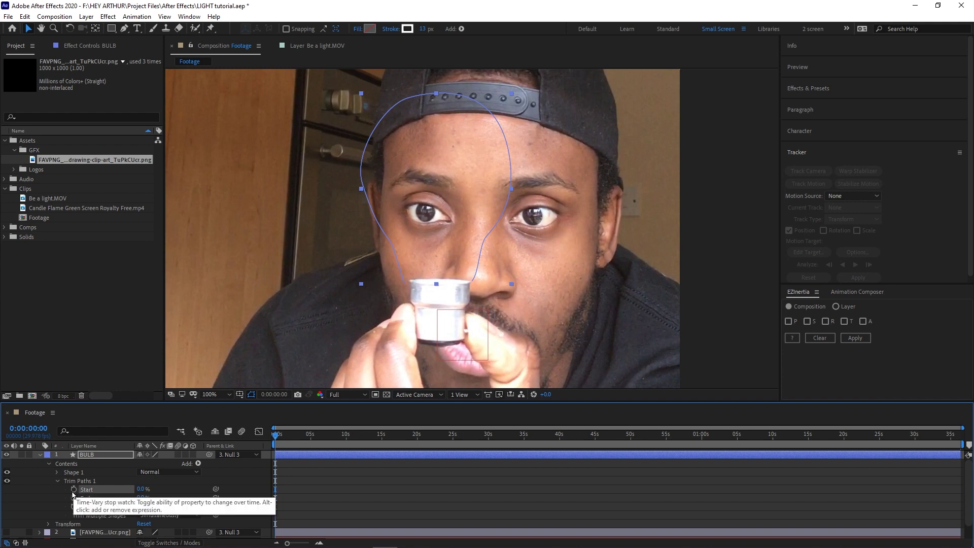
left_click(74, 490)
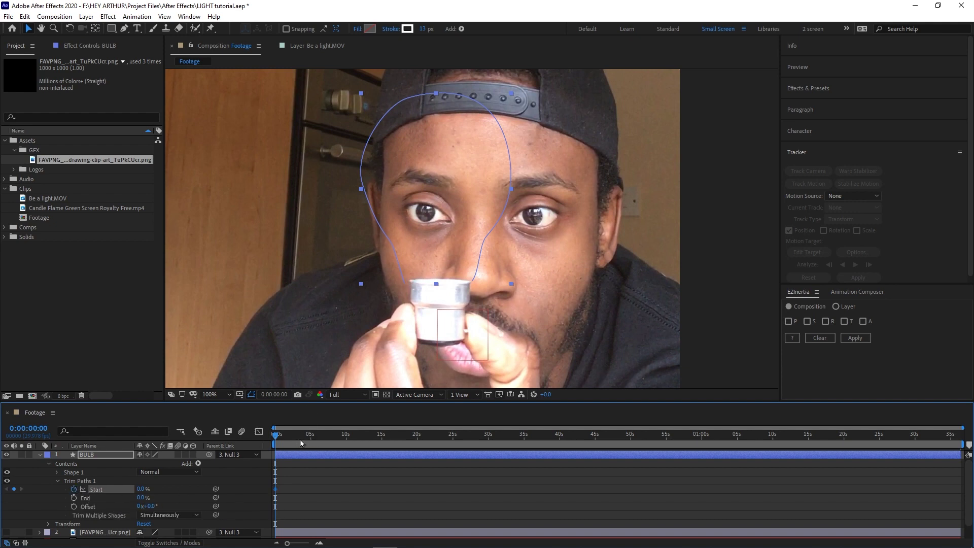
left_click_drag(301, 443, 334, 429)
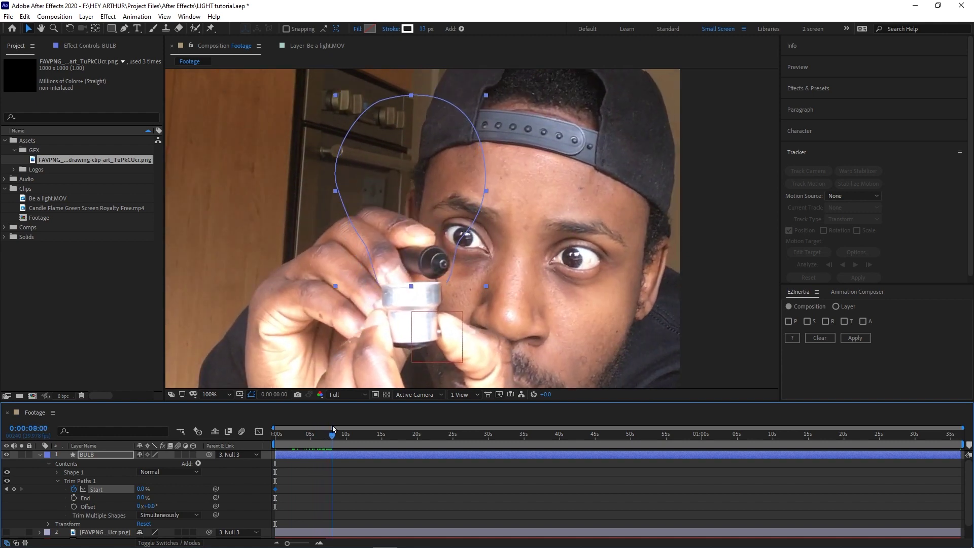
left_click_drag(333, 429, 338, 428)
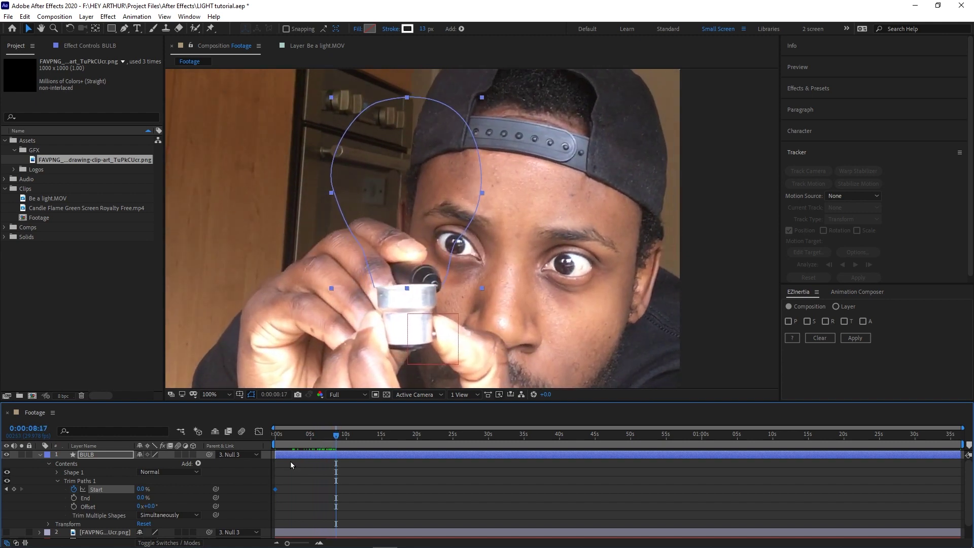
left_click_drag(144, 489, 208, 489)
left_click_drag(282, 441, 312, 440)
key("space")
key("space")
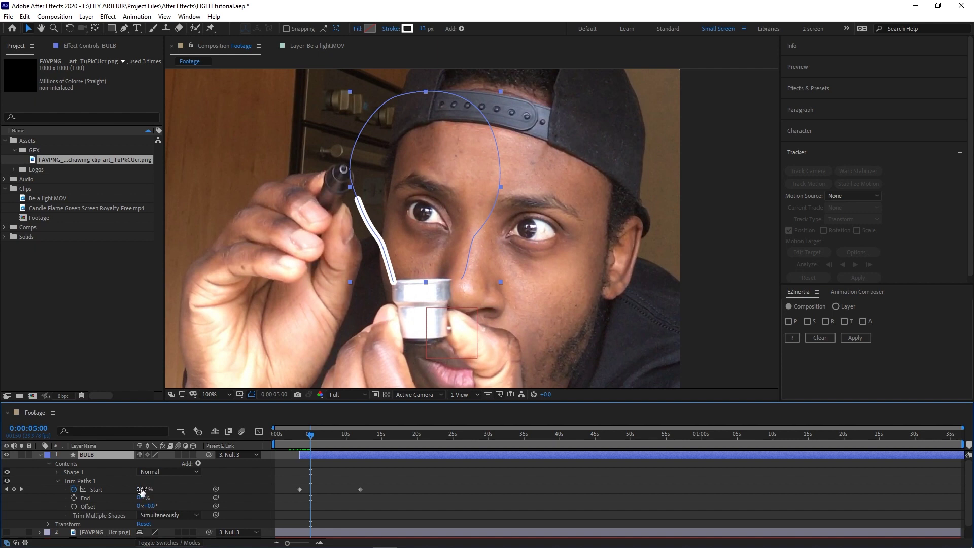
Add Start keyframes near 5s and 7:17 and move the final keyframe to about 8:13
mouse_move(143, 490)
left_mouse_down()
mouse_move(156, 490)
mouse_move(148, 491)
left_mouse_up()
key("shift+Page_Down")
key("shift+Page_Down")
key("shift+Page_Down")
key("shift+Page_Down")
key("shift+Page_Down")
key("shift+Page_Down")
key("shift+Page_Down")
key("shift+Page_Down")
key("shift+Page_Down")
key("shift+Page_Down")
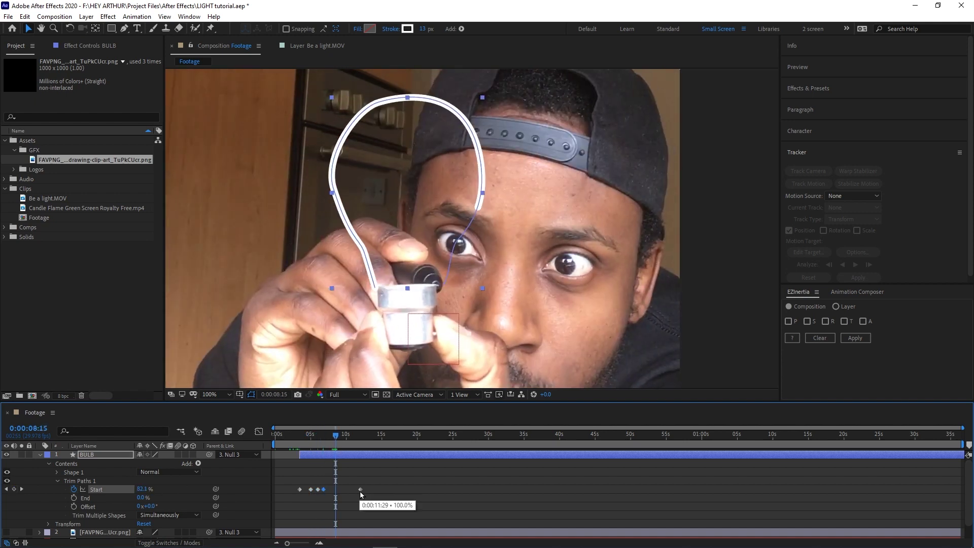
left_click_drag(361, 490, 335, 490)
mouse_move(336, 436)
left_mouse_down()
mouse_move(313, 443)
mouse_move(329, 438)
left_mouse_up()
left_click_drag(143, 490, 147, 490)
left_click_drag(328, 437, 298, 437)
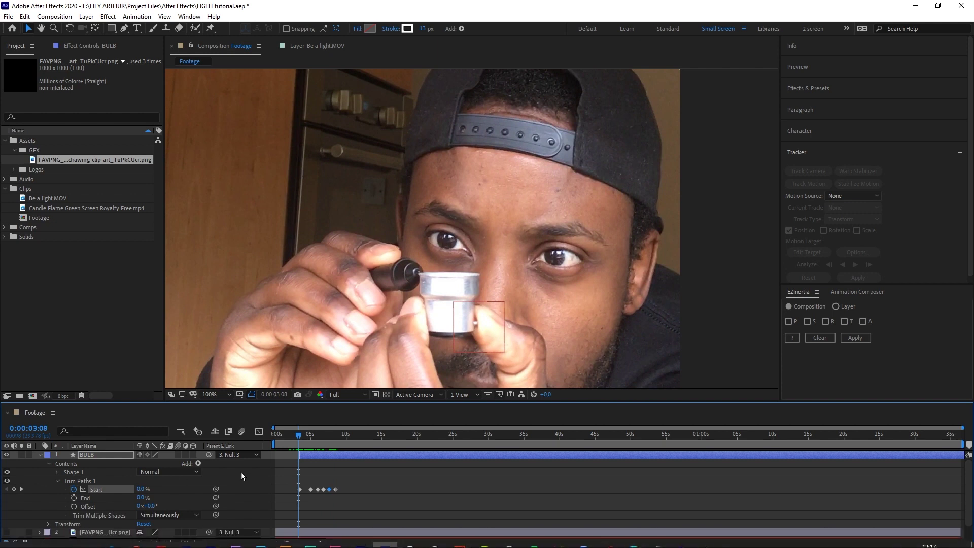
Preview the retimed draw-on and scrub from 0:00:04:04 to watch the stroke grow
key("space")
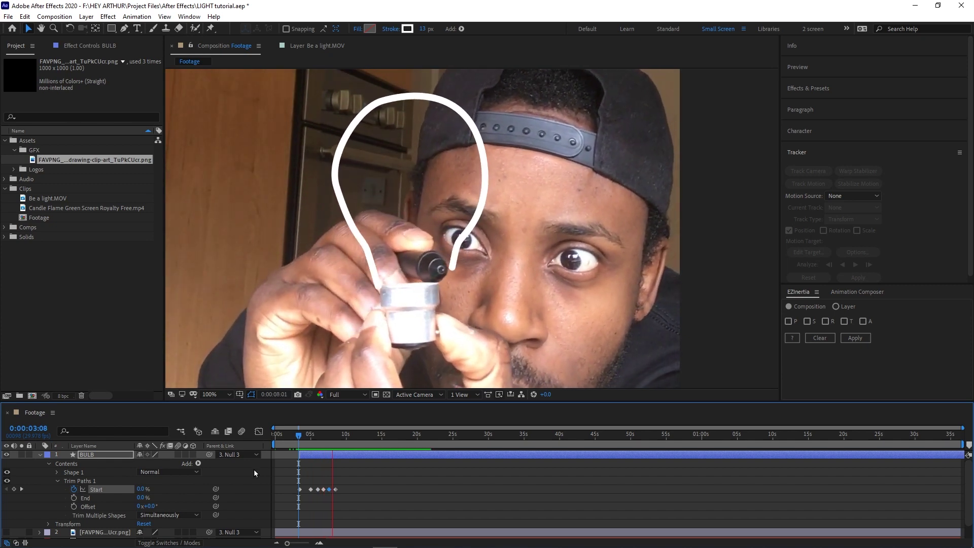
key("space")
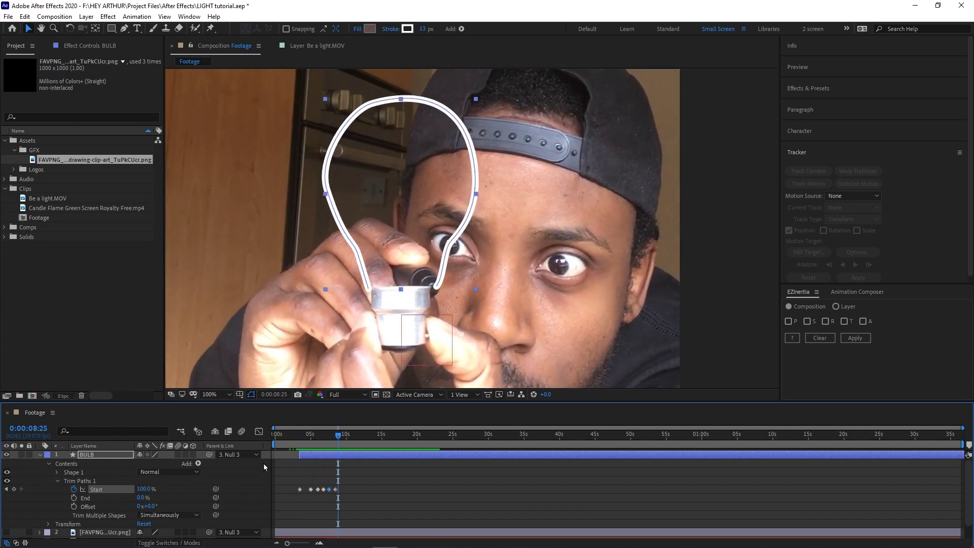
left_click(303, 444)
mouse_move(306, 444)
left_mouse_down()
mouse_move(318, 439)
mouse_move(301, 440)
left_mouse_up()
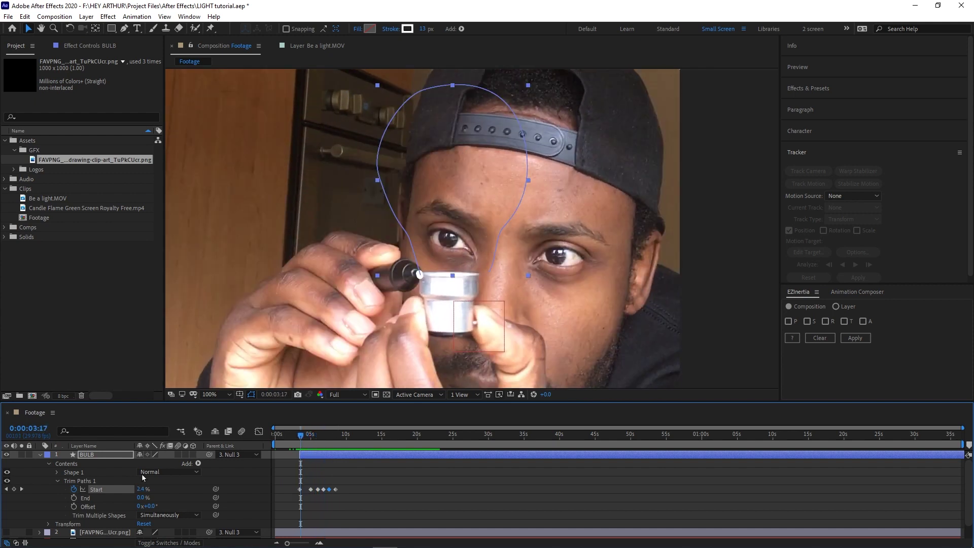
Set the outline's Stroke Width to 33 with a keyframe at 0:00:03:17
left_click(56, 472)
scroll(66, 480, "down", 1)
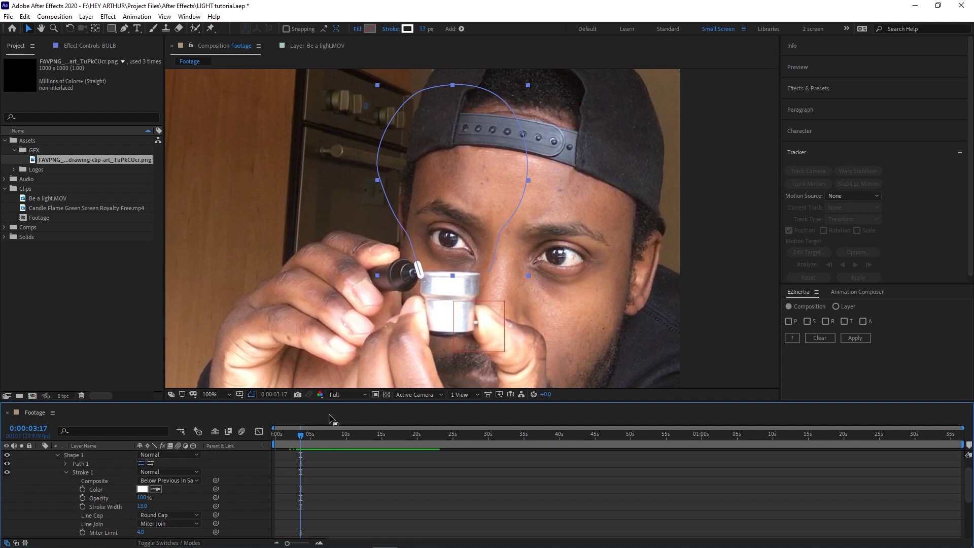
scroll(969, 485, "up", 1)
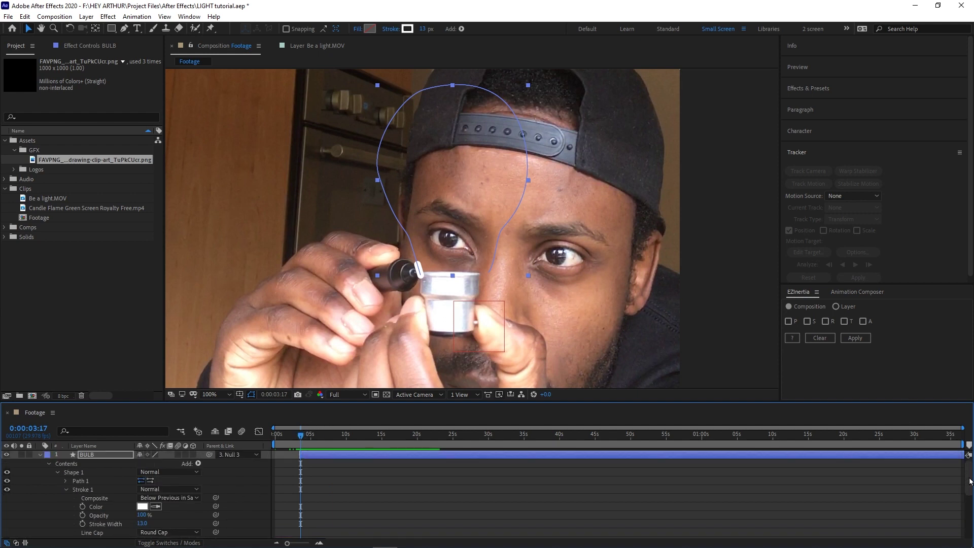
scroll(970, 484, "down", 2)
left_click_drag(142, 482, 148, 482)
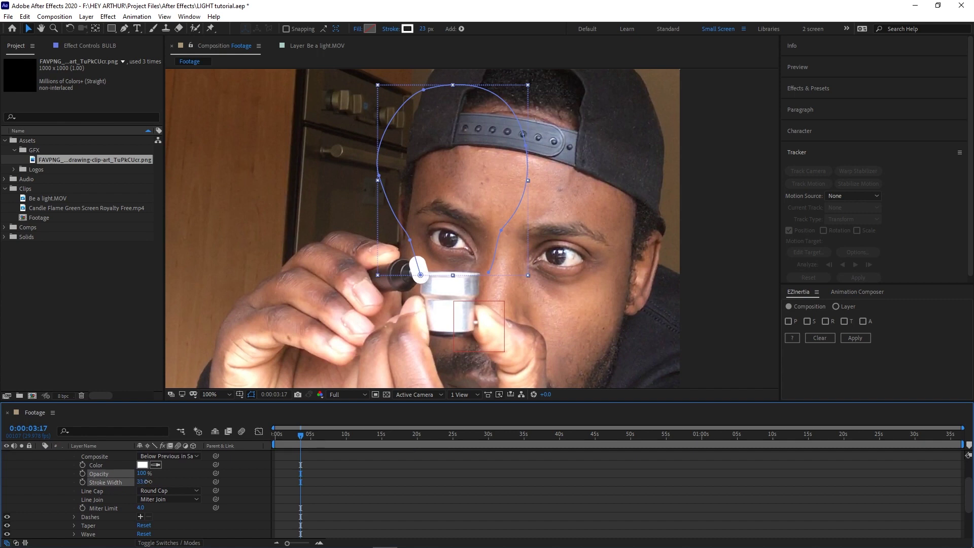
left_click(82, 482)
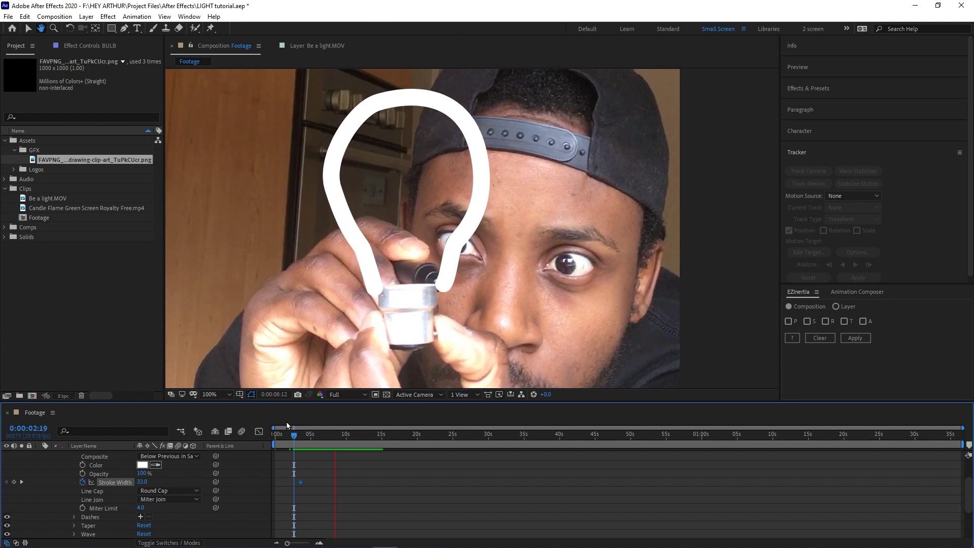
key("space")
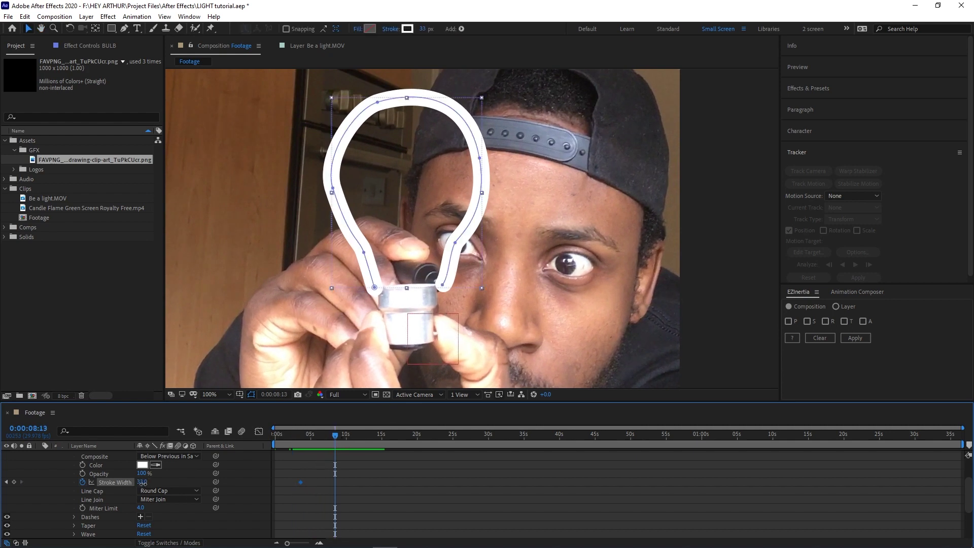
Set Stroke Width to 14 at 8:13, move the 33 keyframe later, and preview
left_click_drag(142, 483, 135, 484)
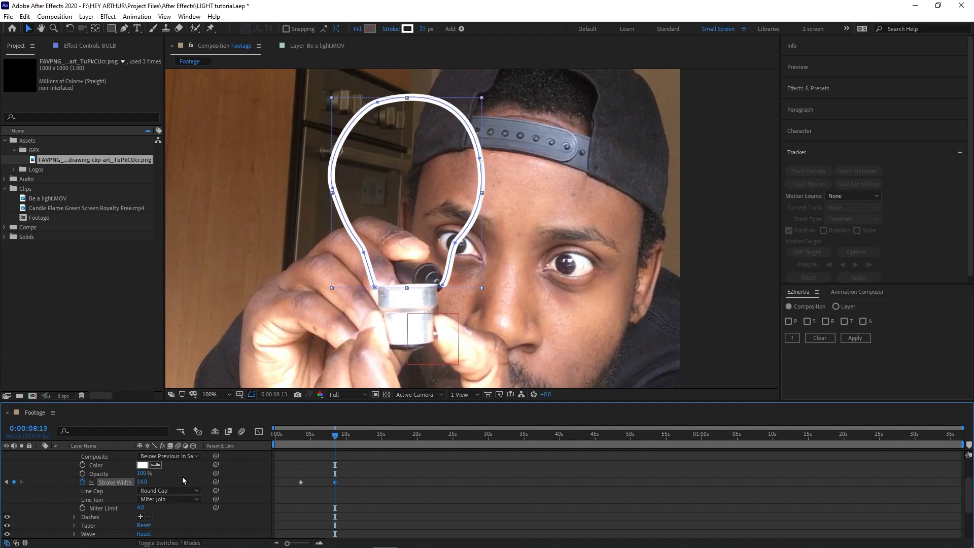
left_click_drag(300, 483, 327, 483)
left_click(303, 436)
key("space")
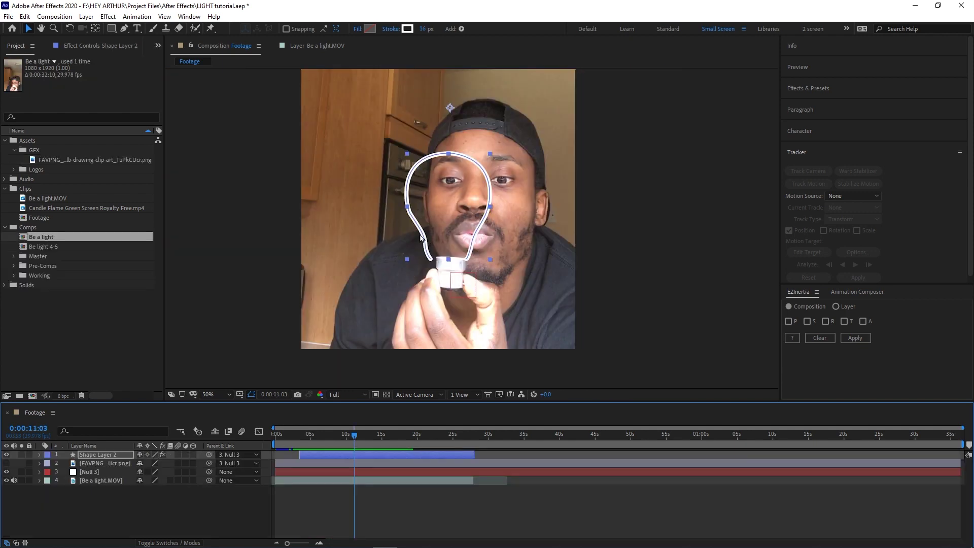
Preview the composition from 0:00:07:06
scroll(421, 239, "down", 3)
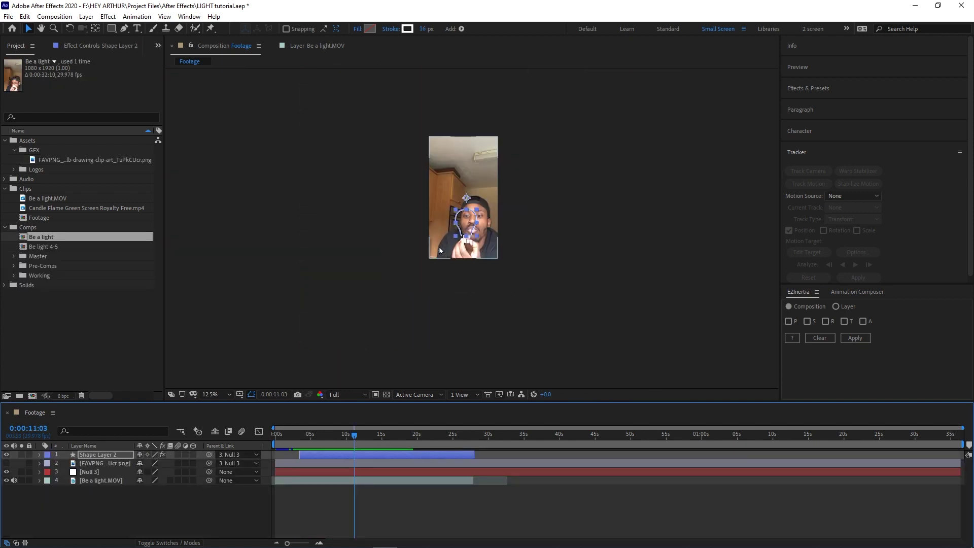
scroll(420, 239, "up", 1)
left_click(326, 437)
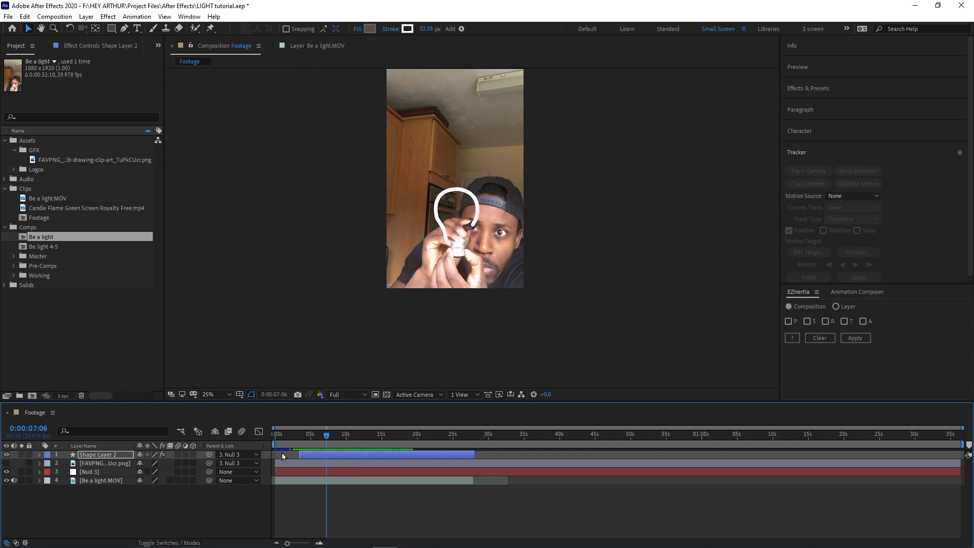
key("space")
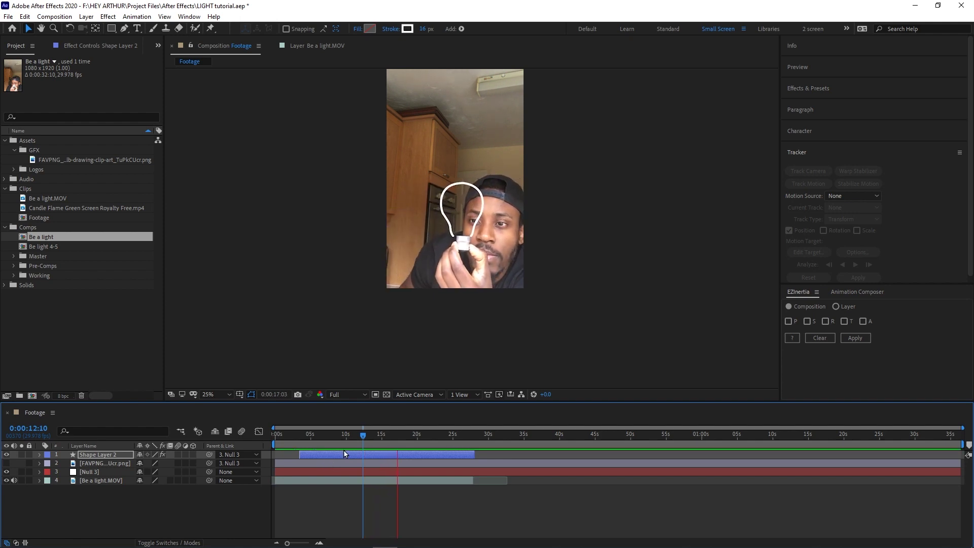
Add Candle Flame Green Screen Royalty Free.mp4 as the top layer and scrub to 0:00:11:10
left_click(71, 208)
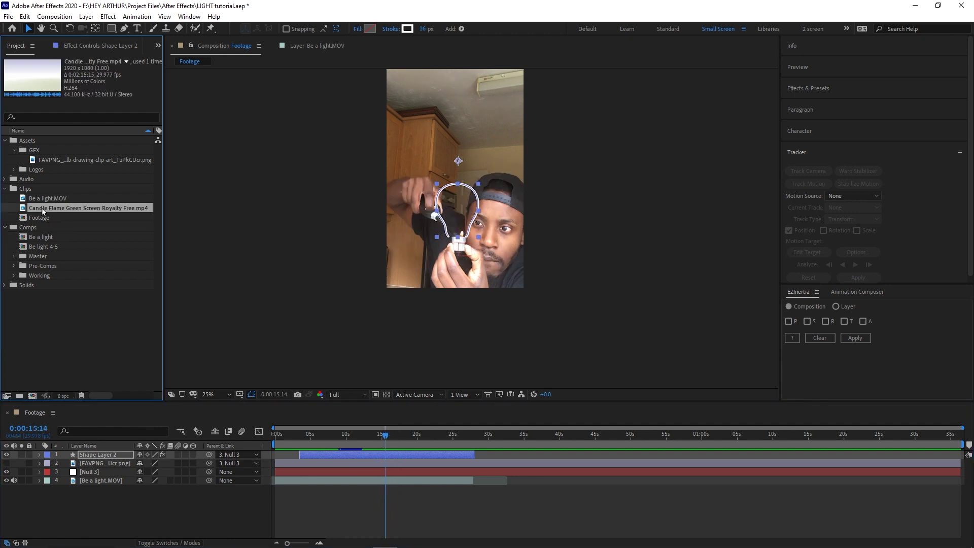
left_click_drag(42, 214, 455, 188)
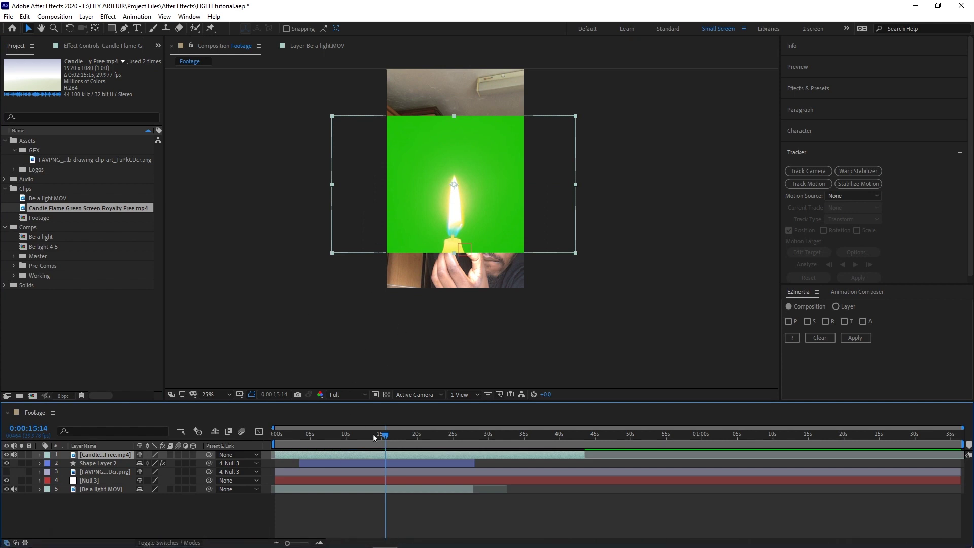
left_click_drag(383, 443, 346, 446)
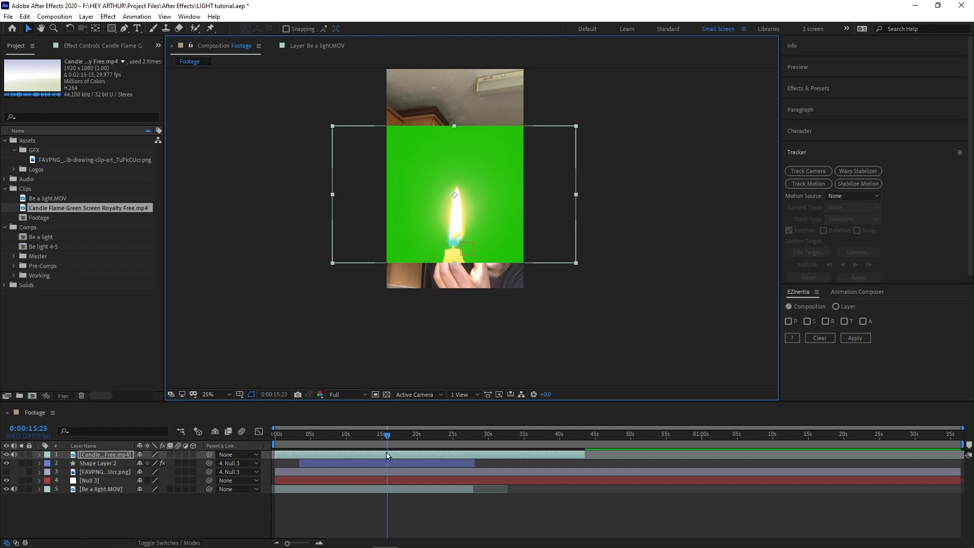
Draw a closed Pen mask around the candle flame and zoom the view to 50%
left_click(124, 30)
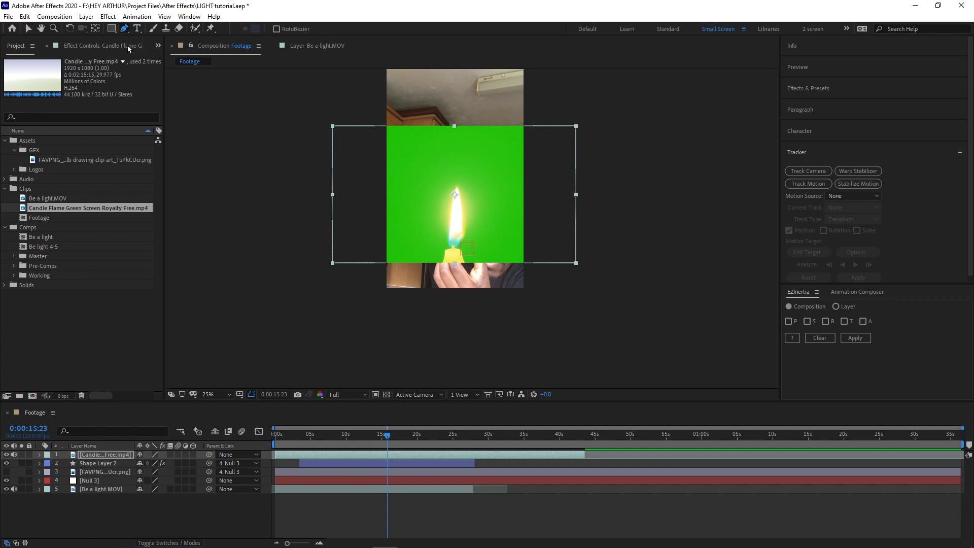
left_click(453, 184)
left_click_drag(442, 244, 450, 254)
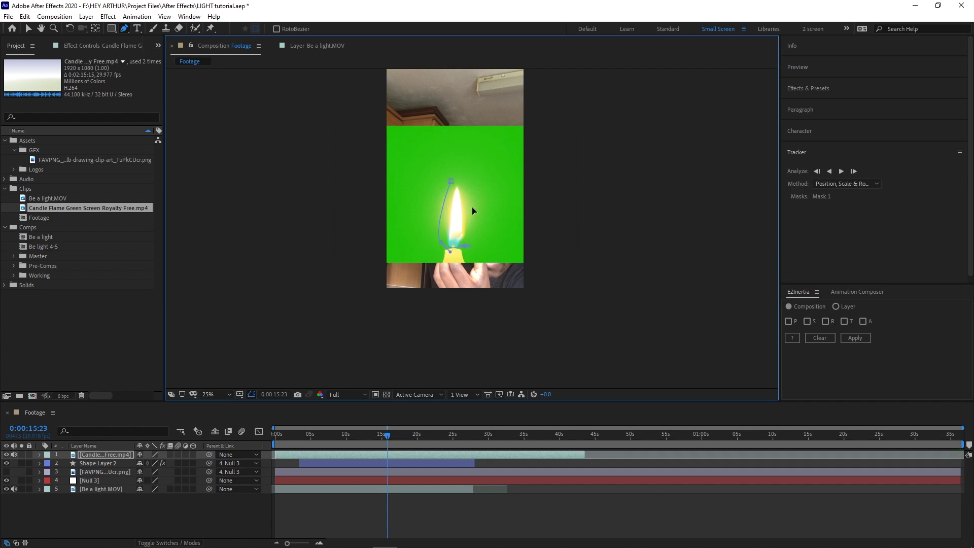
left_click(453, 184)
key("period")
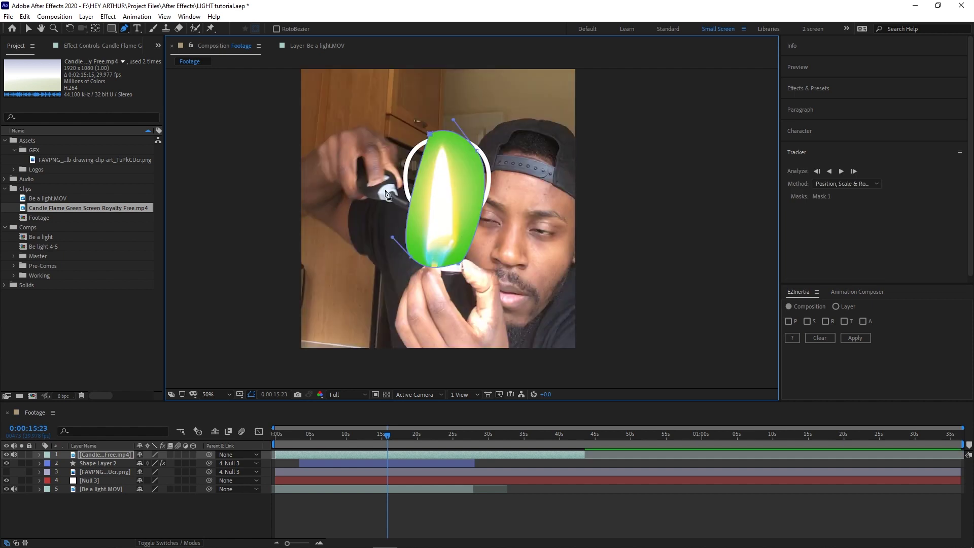
Shrink the masked flame and position it on the bulb base
left_click(27, 31)
left_click_drag(442, 238, 458, 214)
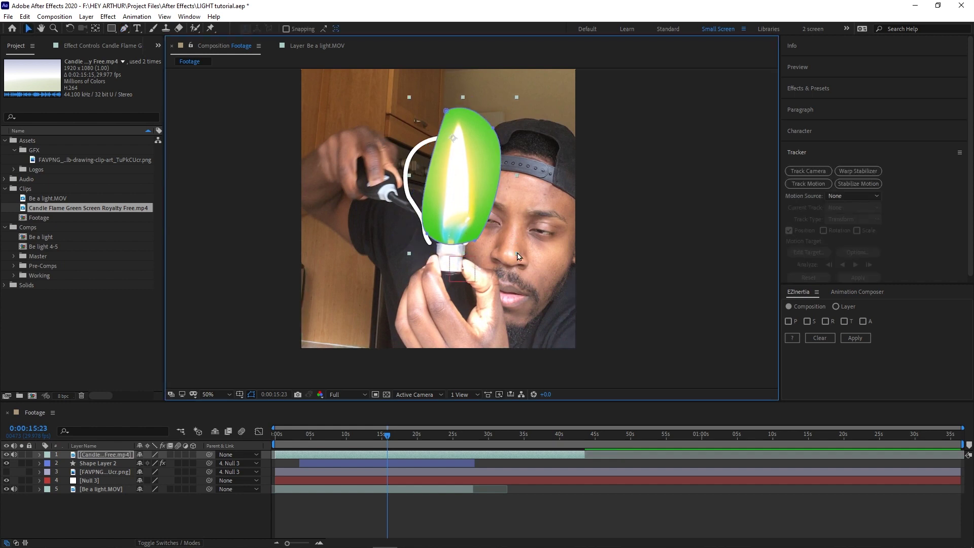
left_click_drag(517, 253, 487, 209)
left_click_drag(460, 168, 461, 213)
left_click_drag(491, 251, 479, 233)
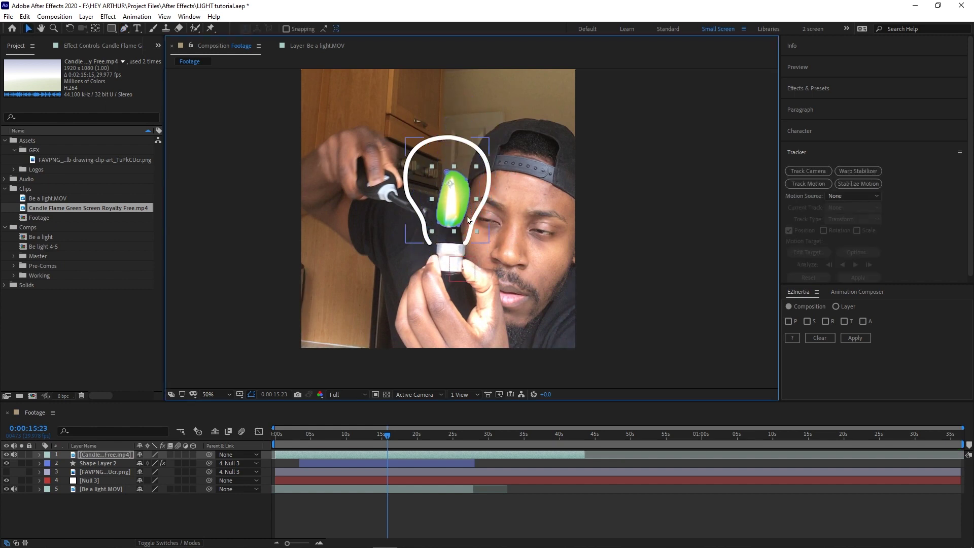
left_click_drag(462, 200, 456, 225)
left_click(453, 210)
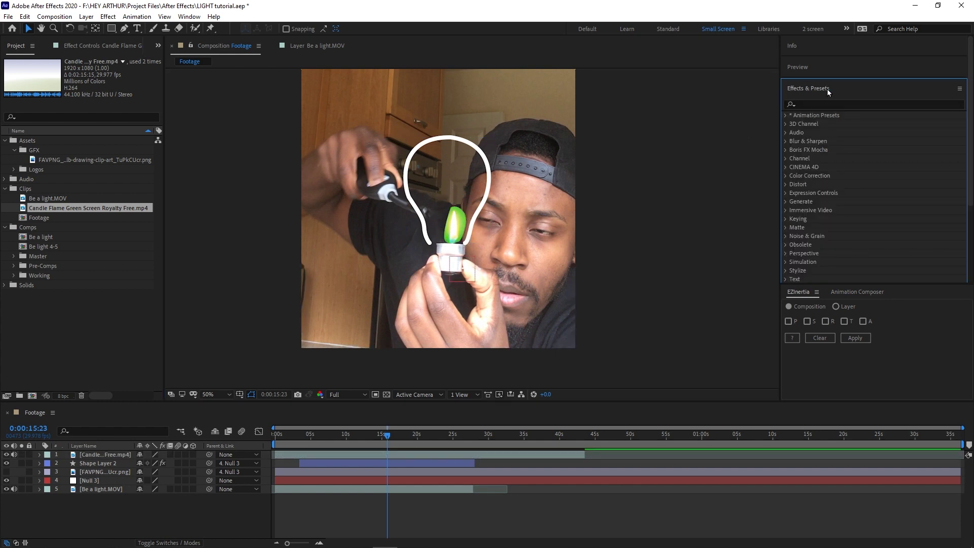
Apply Keylight (1.2) to the flame and sample the green as Screen Colour
left_click(817, 104)
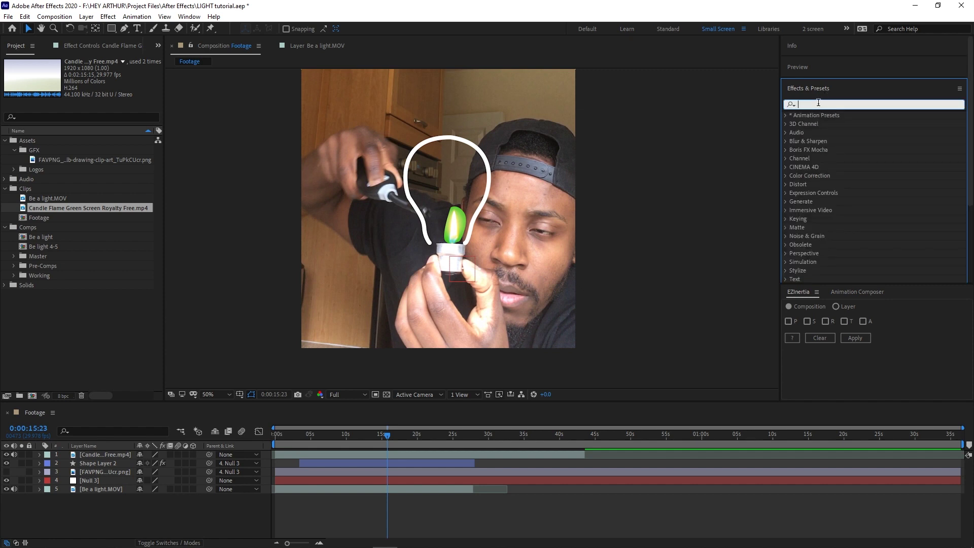
type("key")
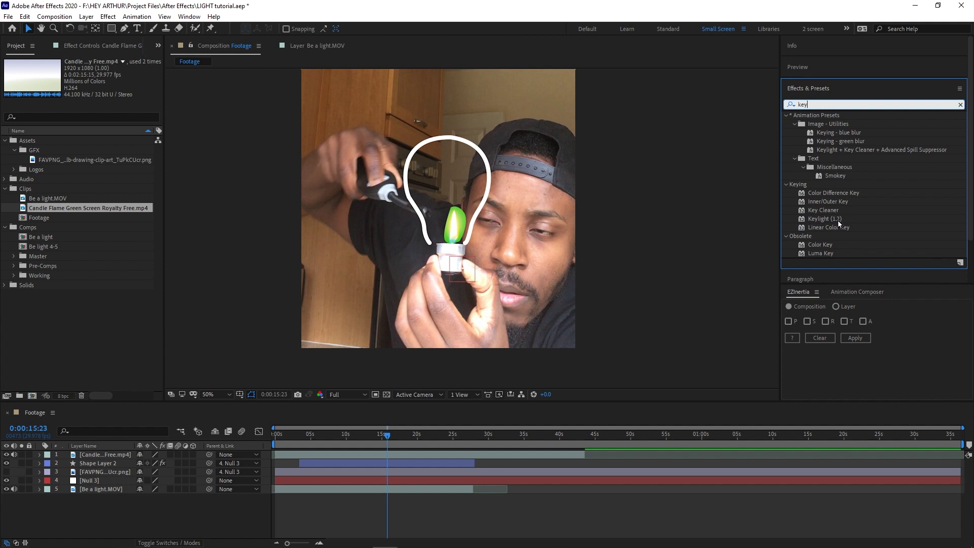
left_click_drag(839, 220, 464, 458)
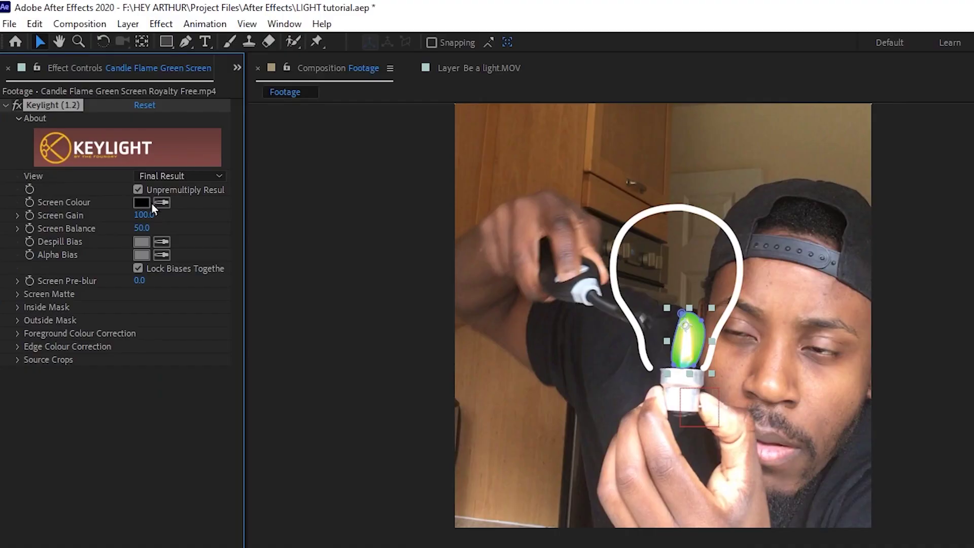
left_click(162, 203)
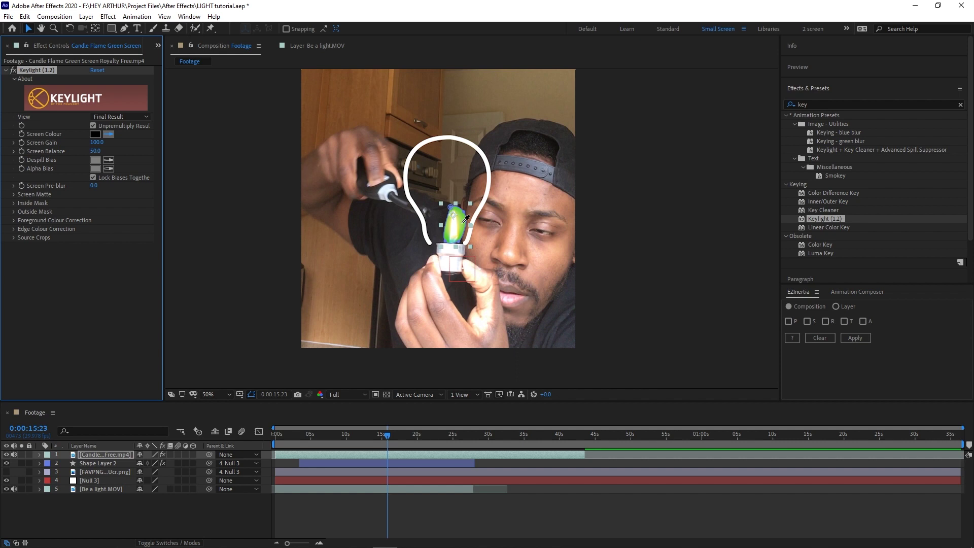
left_click(465, 221)
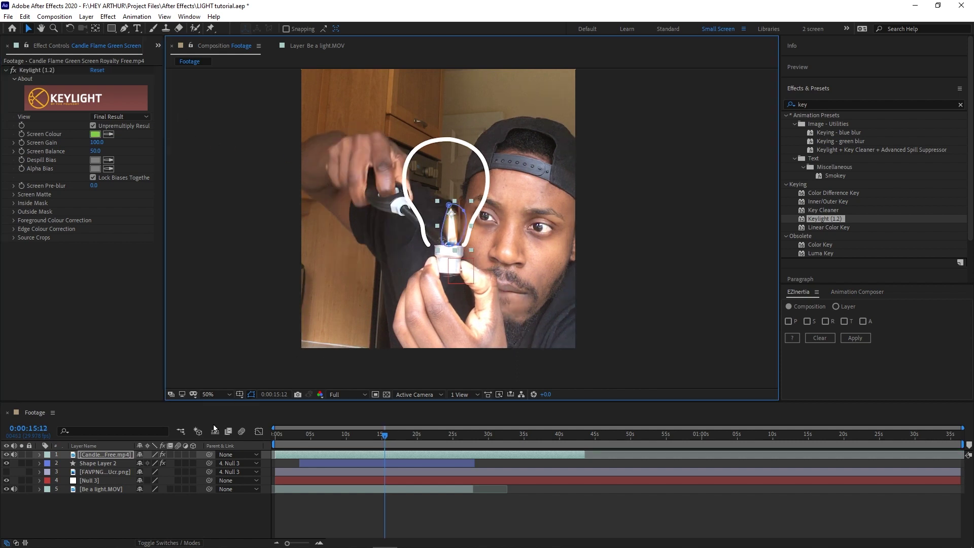
Parent the flame to Null 3, trim its start later, preview, and nudge it left
left_click_drag(209, 455, 103, 482)
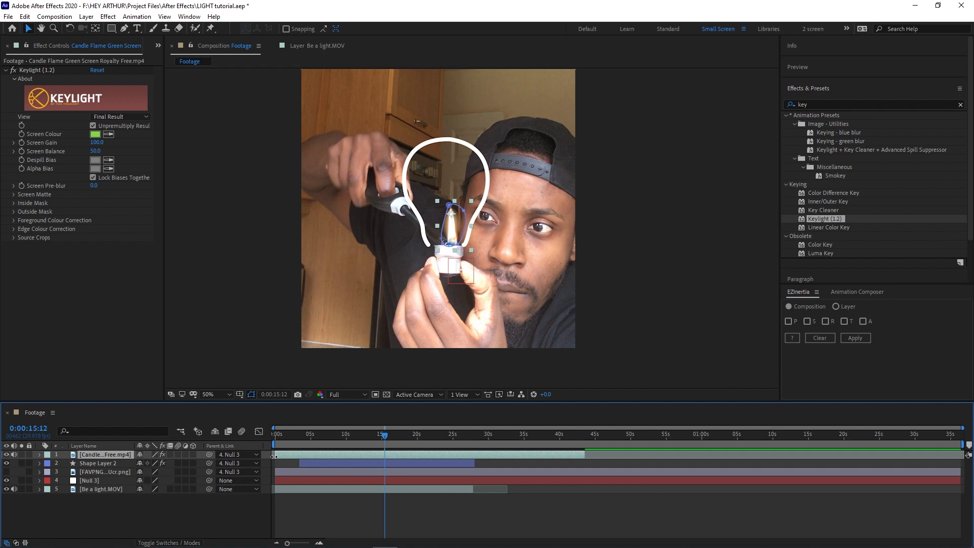
left_click_drag(275, 455, 386, 450)
left_click(360, 435)
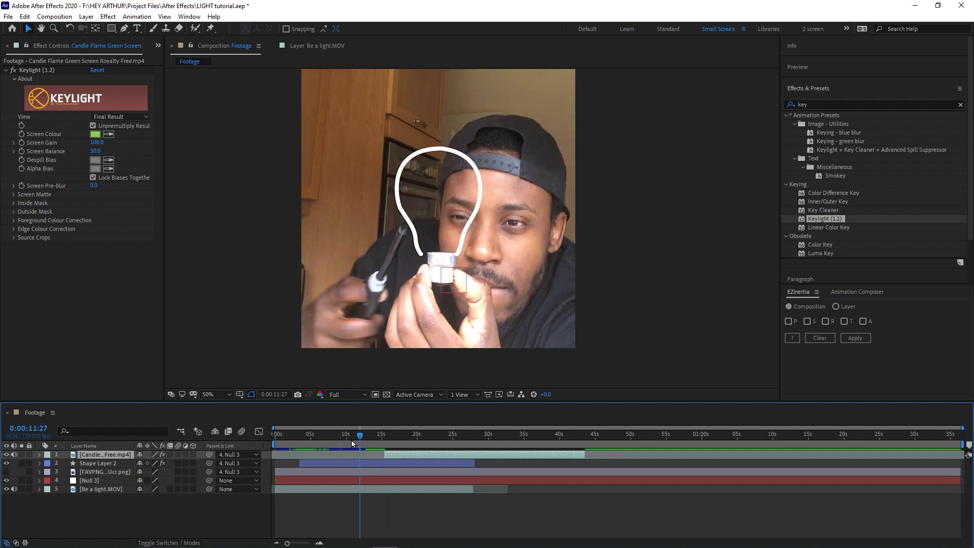
key("space")
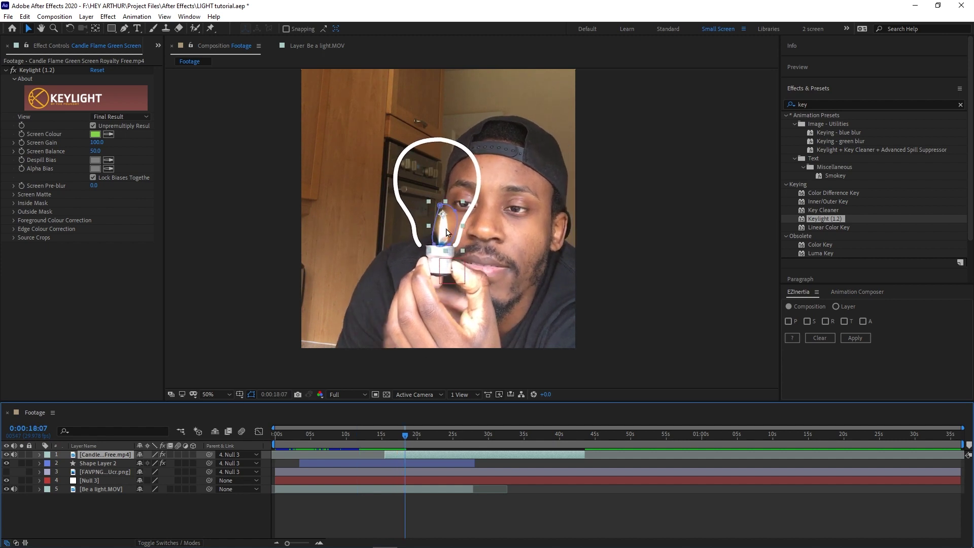
left_click_drag(444, 234, 442, 232)
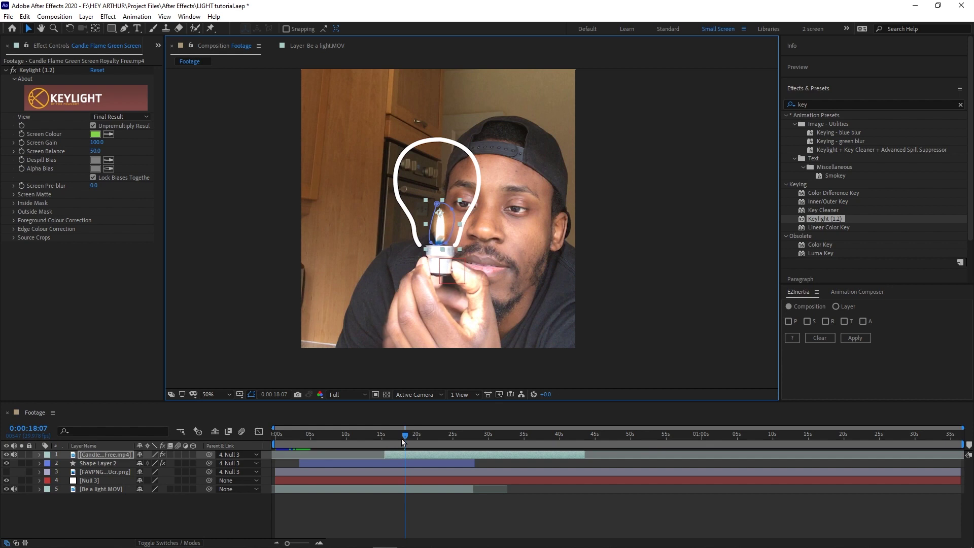
Feather the flame's Mask 1 by 155 pixels, nudge the flame, and preview
key("m")
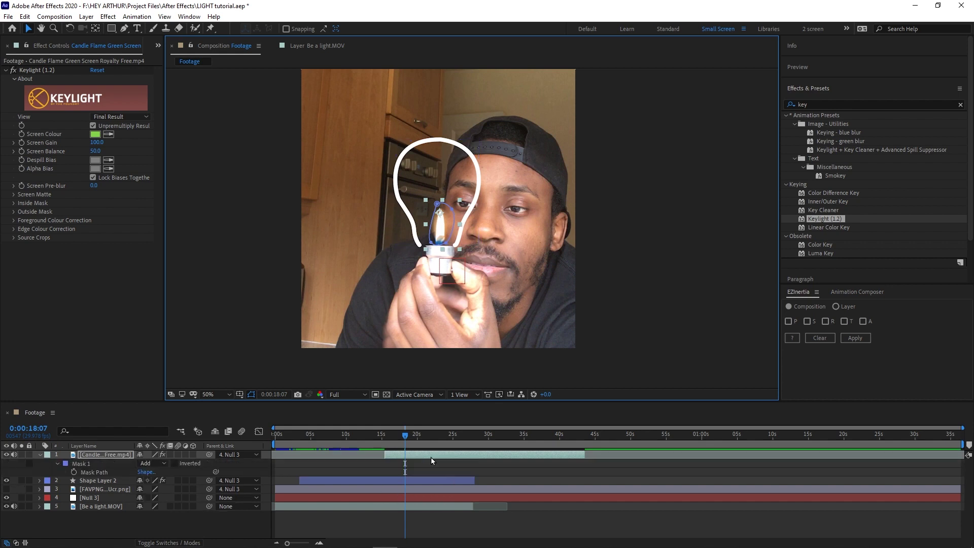
key("m")
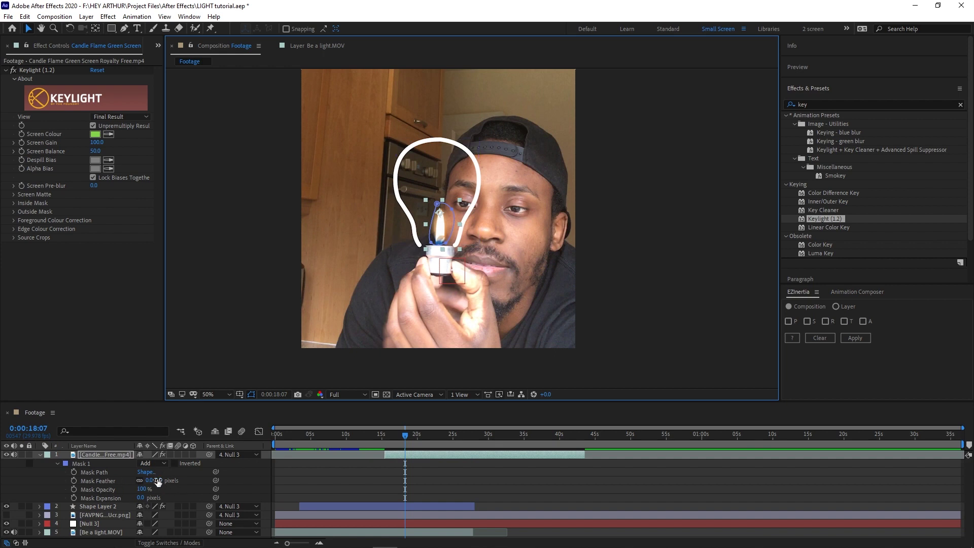
left_click_drag(158, 480, 231, 481)
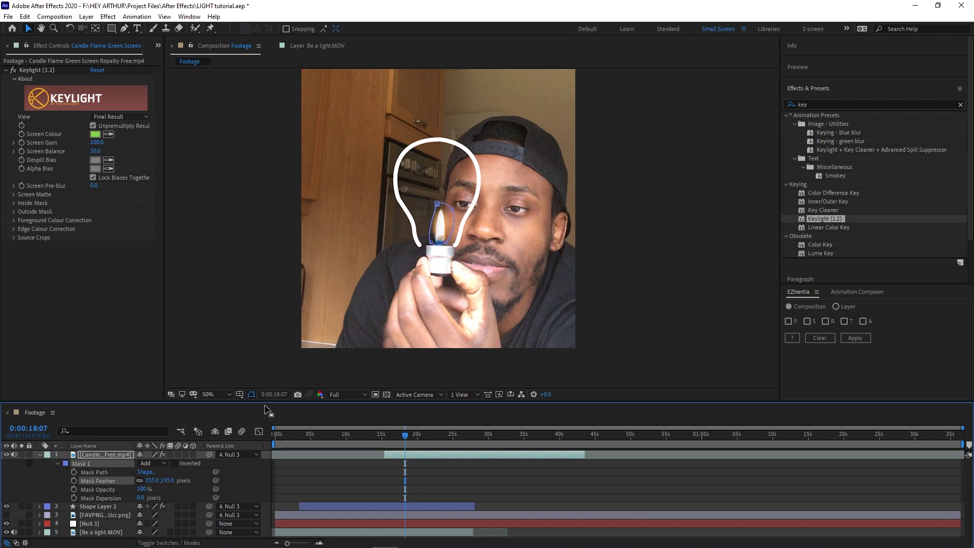
left_click(437, 258)
left_click(602, 191)
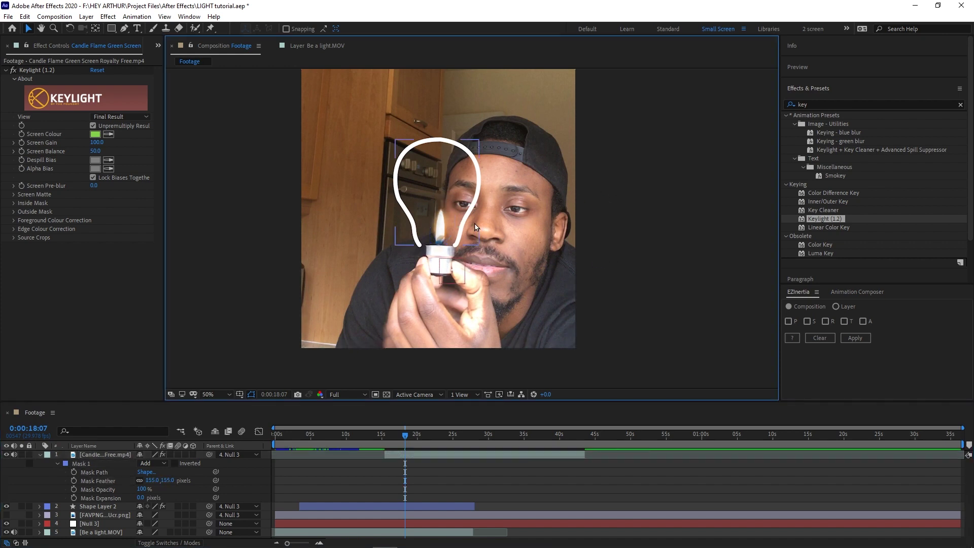
left_click_drag(445, 237, 447, 235)
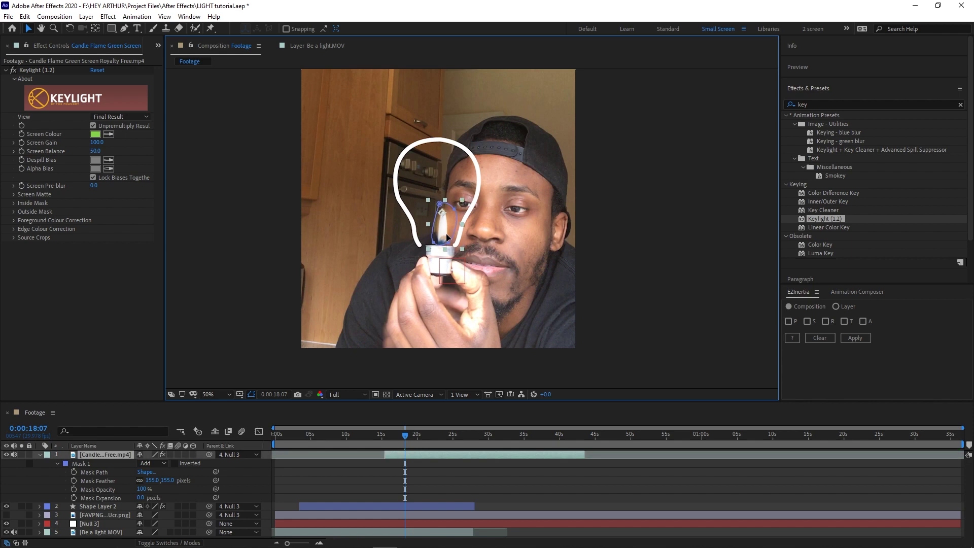
left_click(384, 436)
key("space")
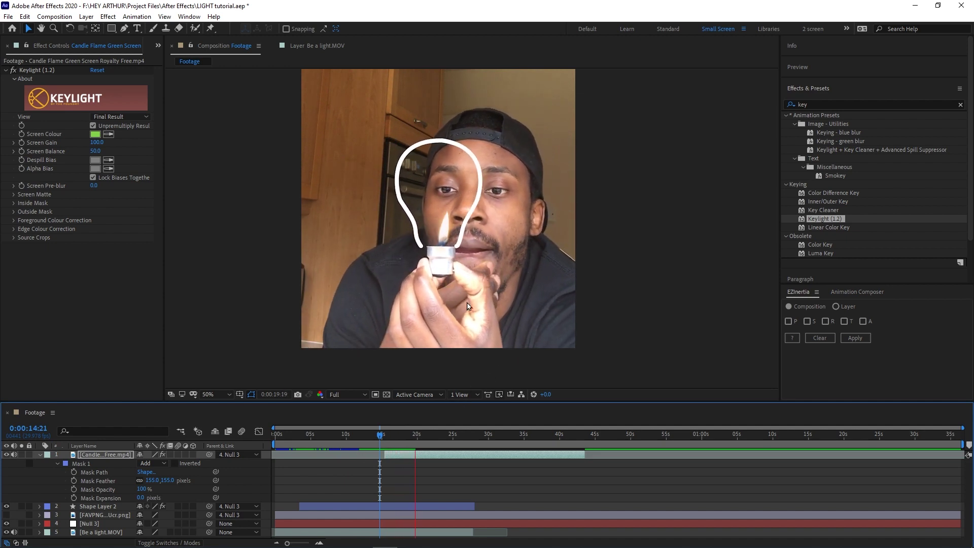
Collapse the flame mask, preview, and split Be a light.MOV at 0:00:21:09 with Ctrl+Shift+D
key("space")
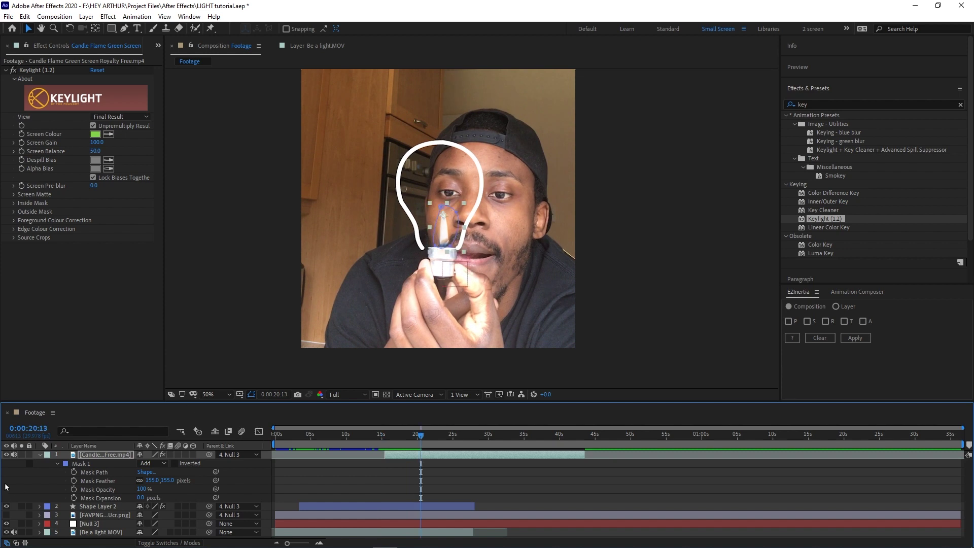
left_click(40, 455)
mouse_move(421, 435)
left_mouse_down()
mouse_move(429, 434)
mouse_move(420, 436)
left_mouse_up()
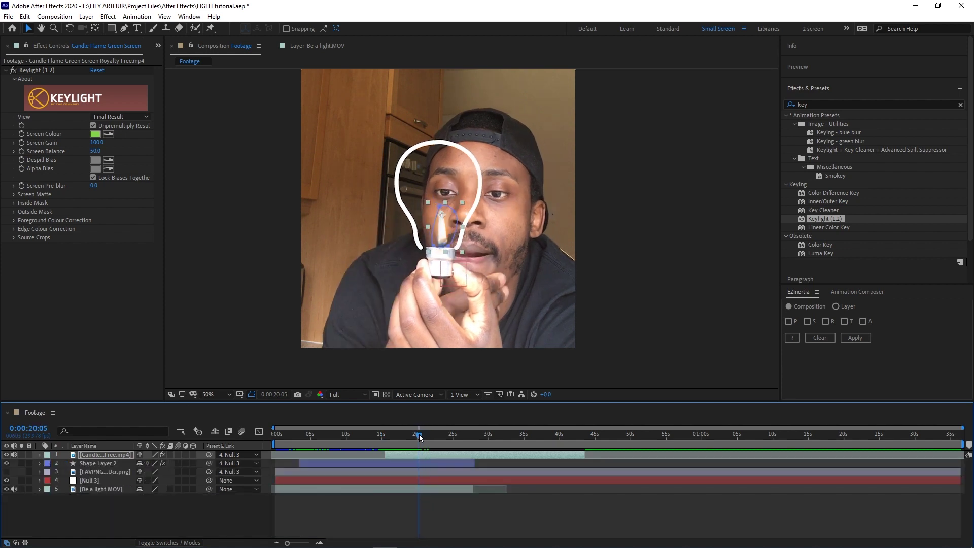
key("space")
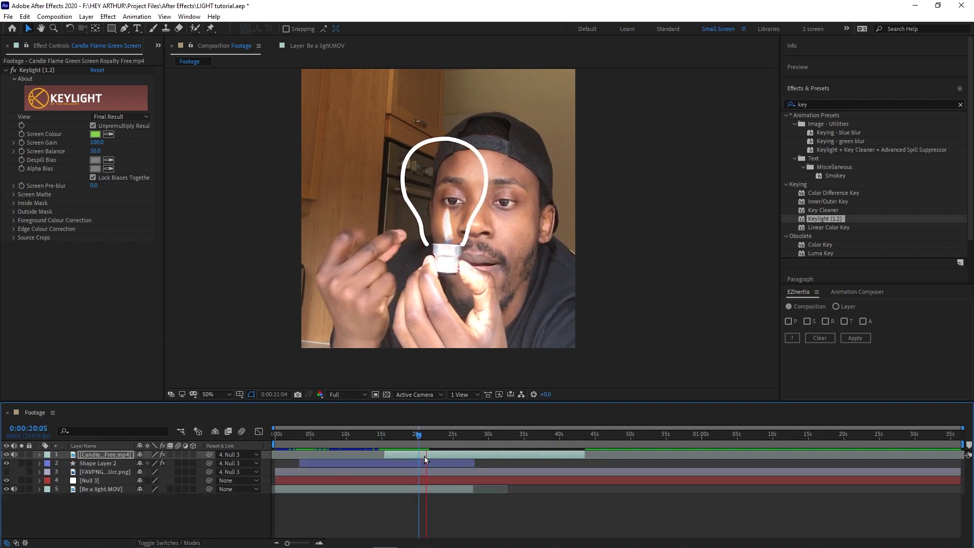
left_click(427, 488)
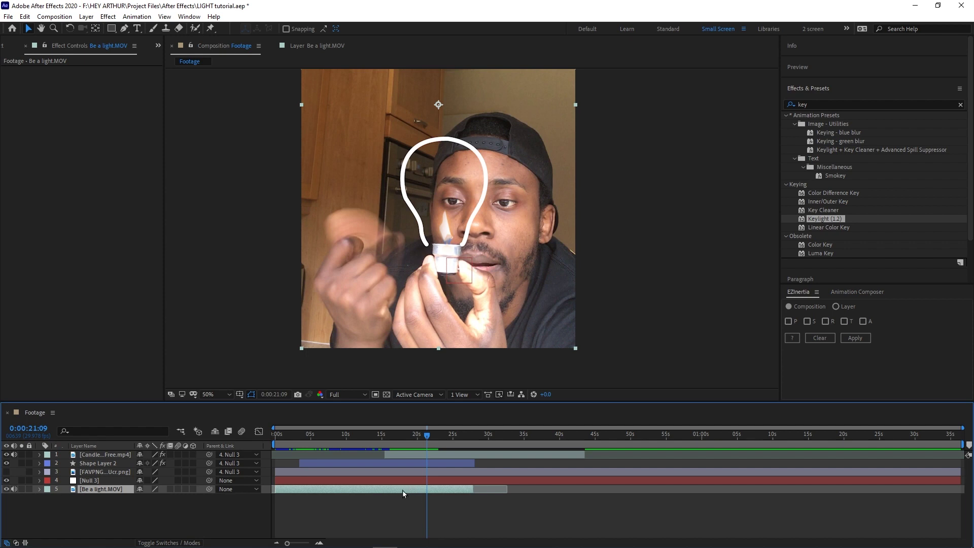
key("ctrl+shift+d")
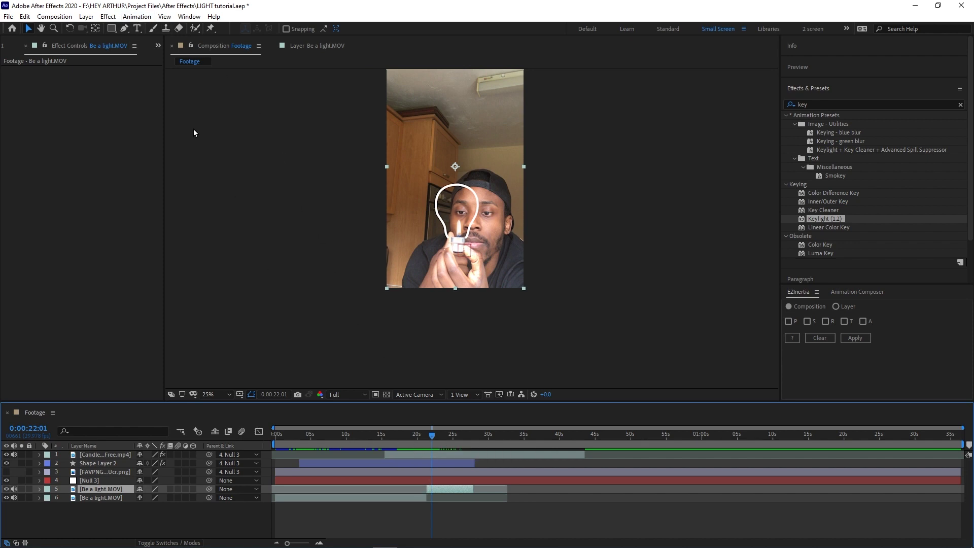
Draw a closed Pen mask around the person on the Be a light.MOV footage
left_click(124, 28)
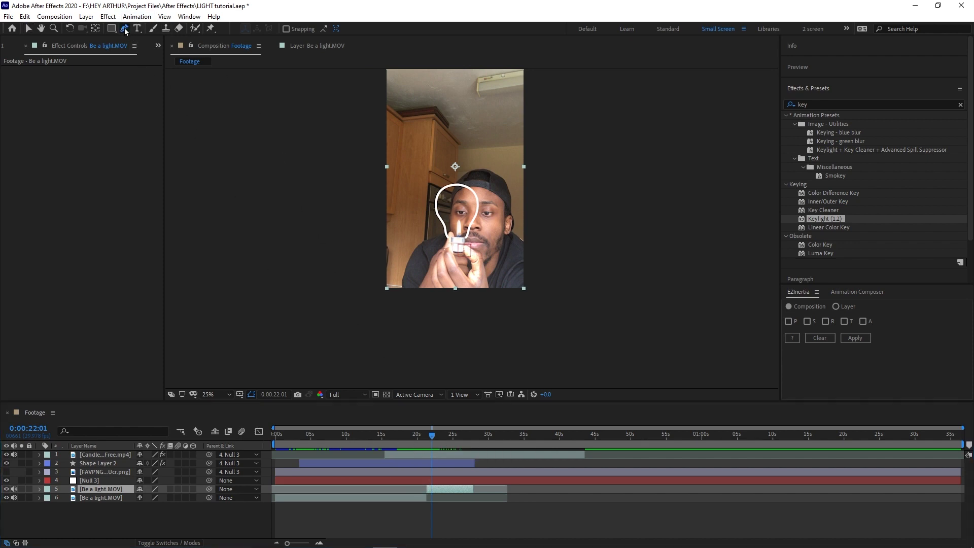
left_click(477, 164)
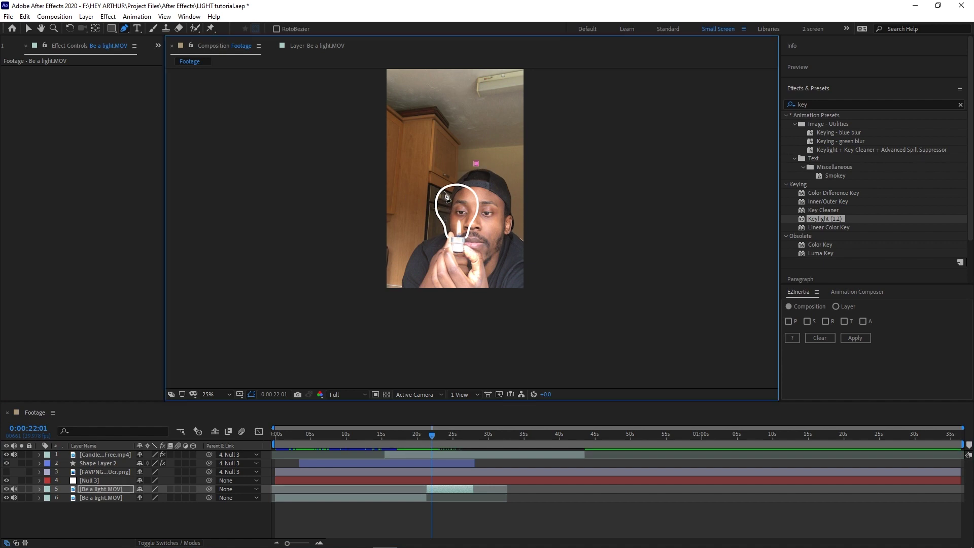
left_click(445, 190)
left_click_drag(445, 227, 431, 233)
left_click(402, 257)
left_click(399, 300)
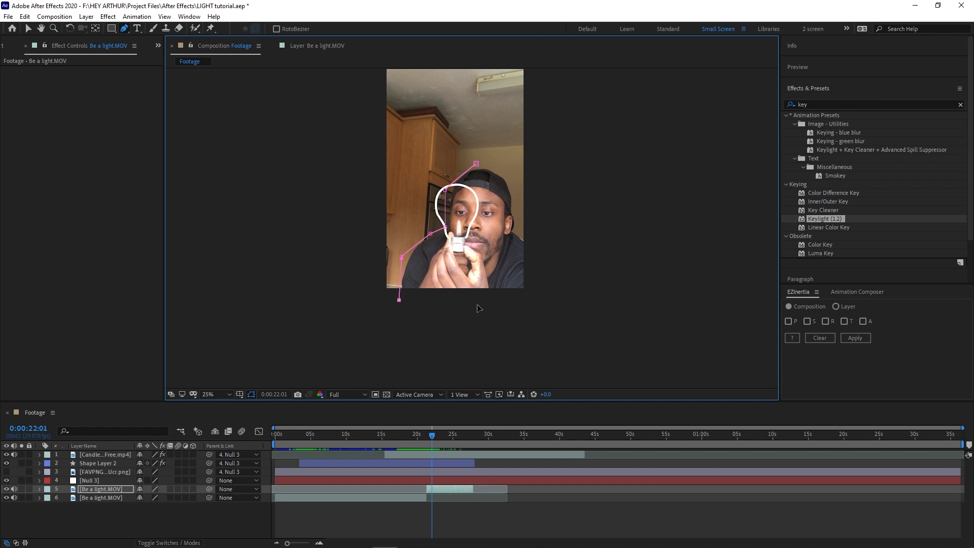
left_click(533, 299)
left_click(531, 241)
left_click(516, 227)
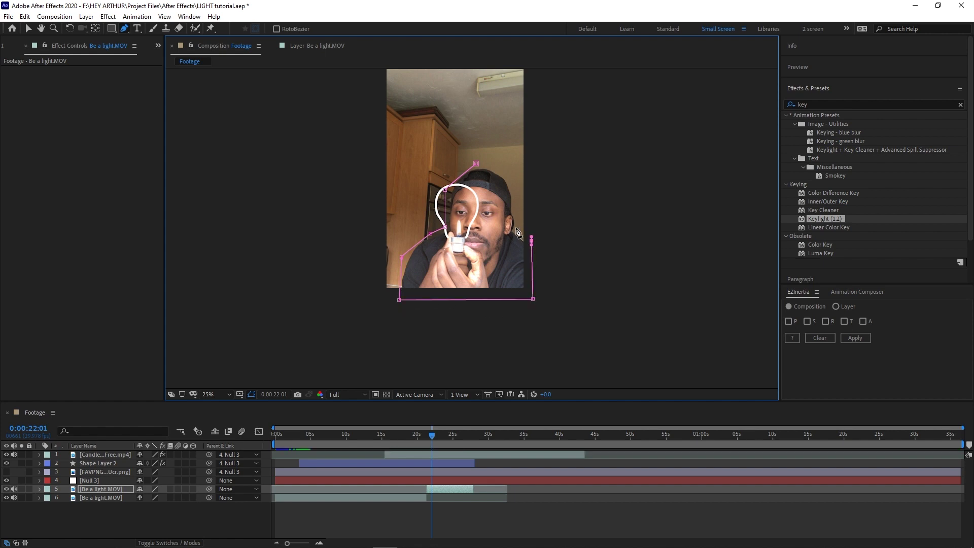
left_click(513, 187)
left_click(490, 160)
left_click(476, 164)
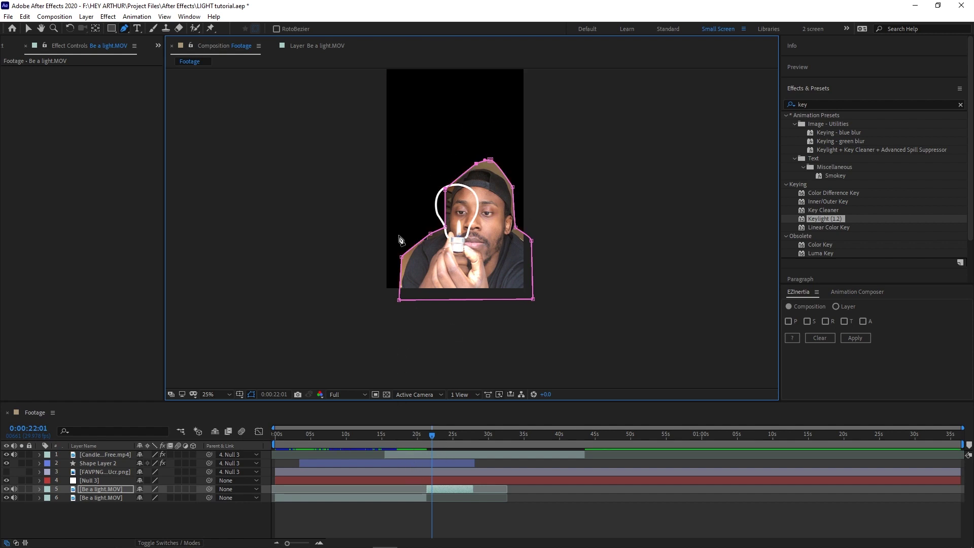
Heavily feather the footage mask so surroundings fade to black, then preview from 0:00:20:03
key("m")
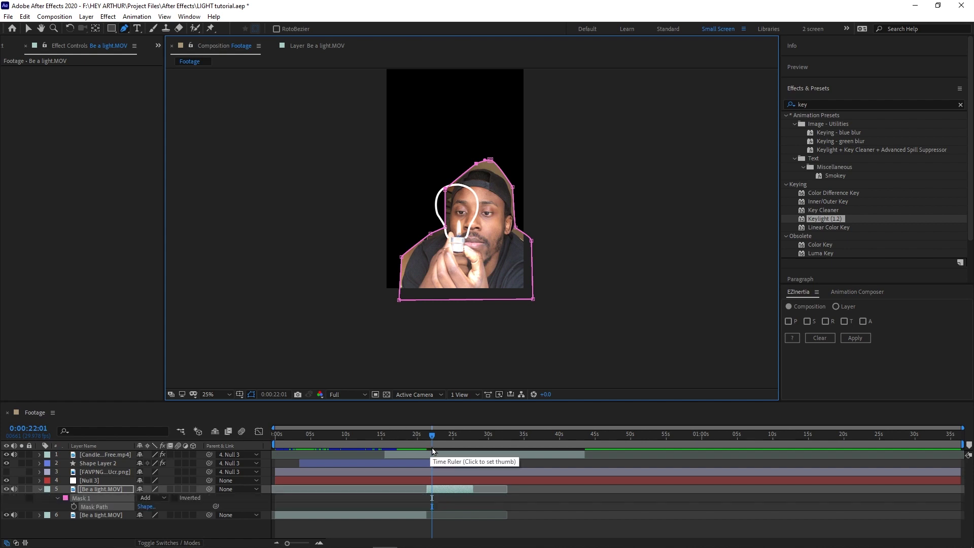
key("m")
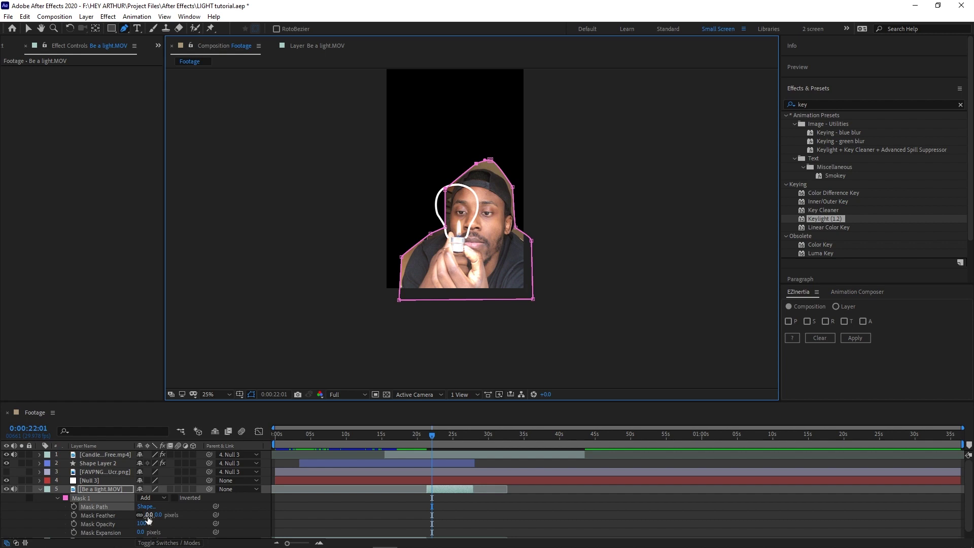
left_click_drag(151, 517, 366, 489)
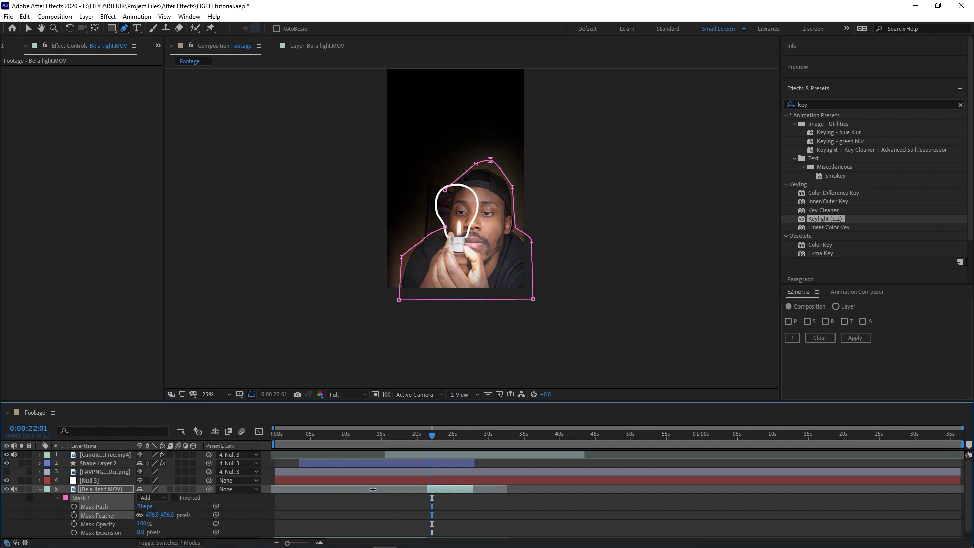
left_click(418, 438)
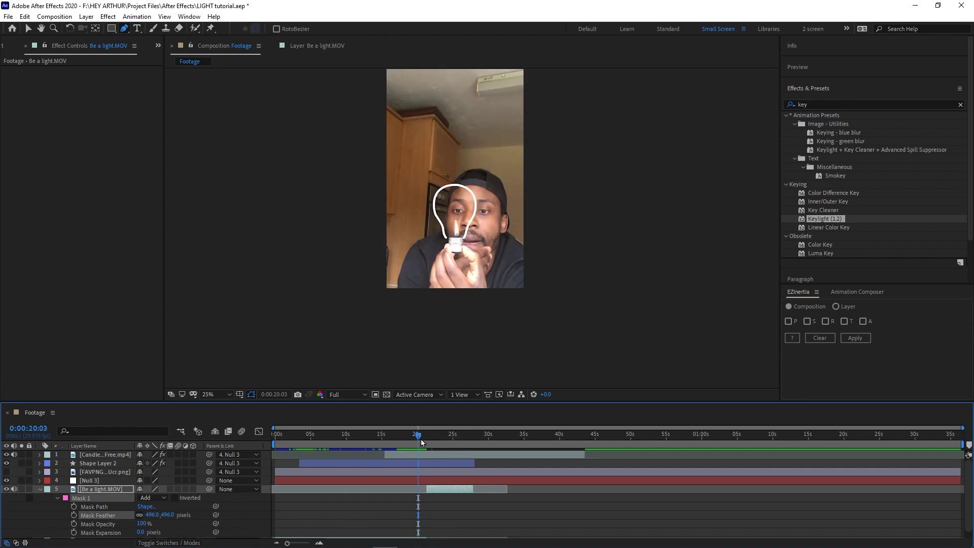
key("space")
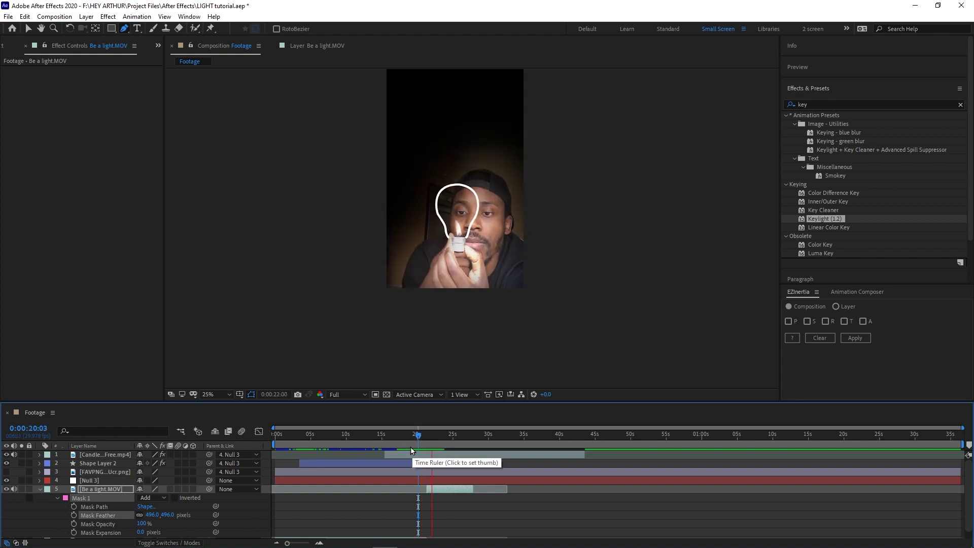
key("space")
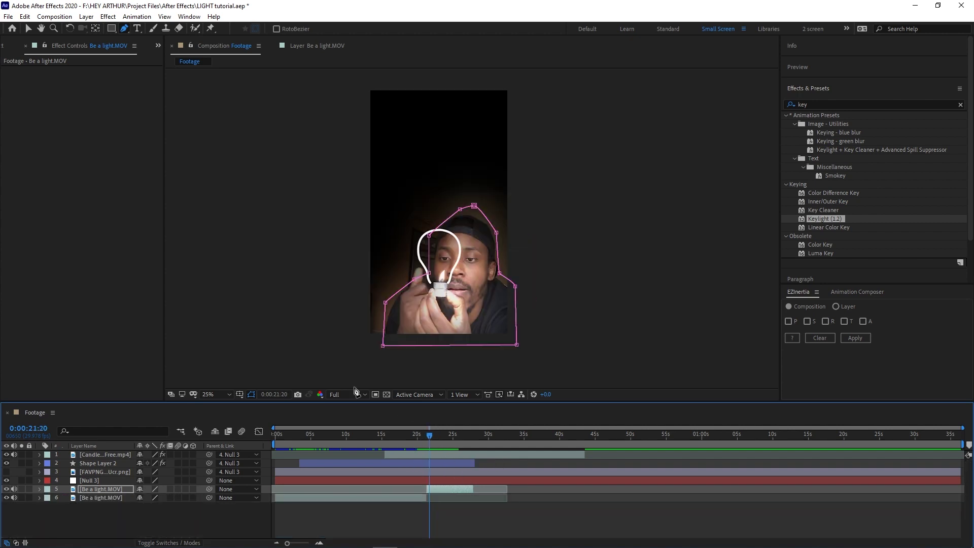
Apply the Tint effect to the Be a light.MOV footage layer
key("v")
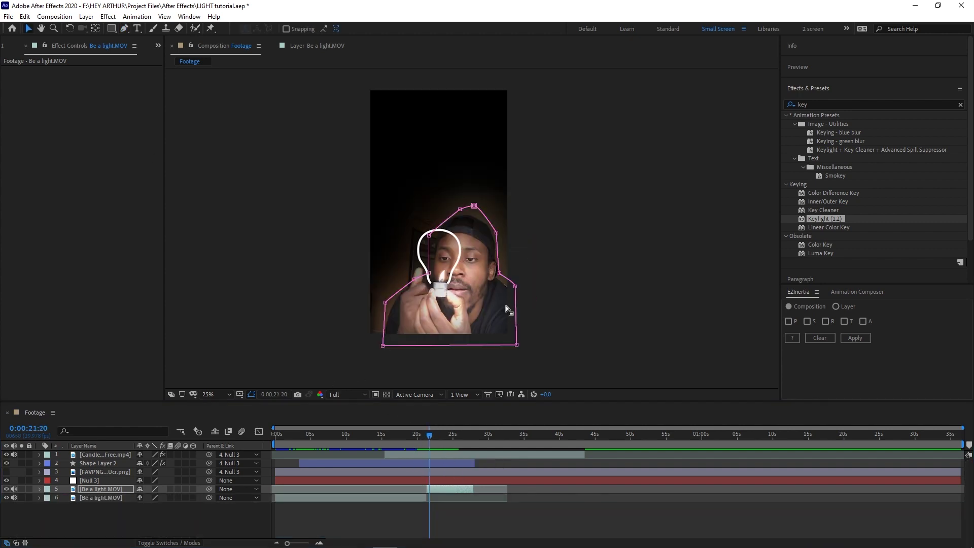
left_click(803, 104)
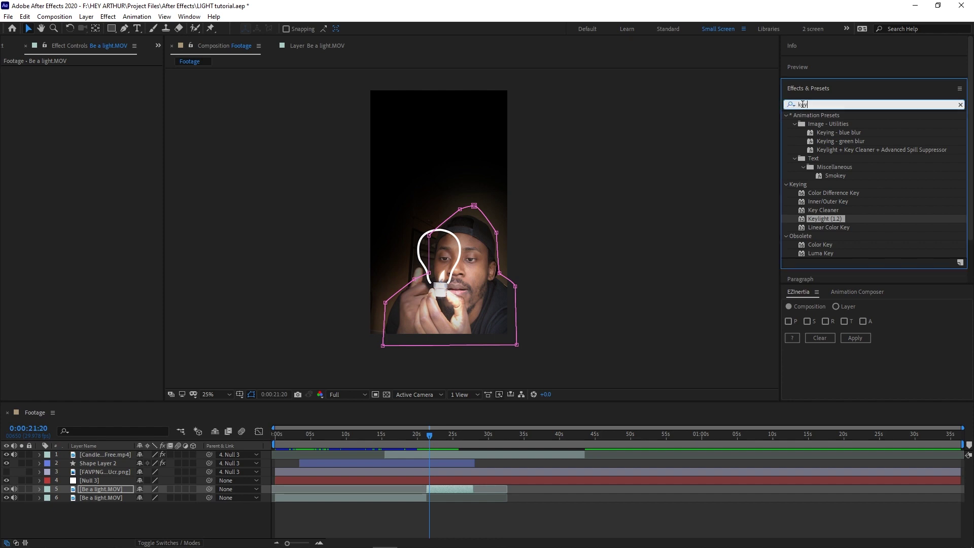
type("tint")
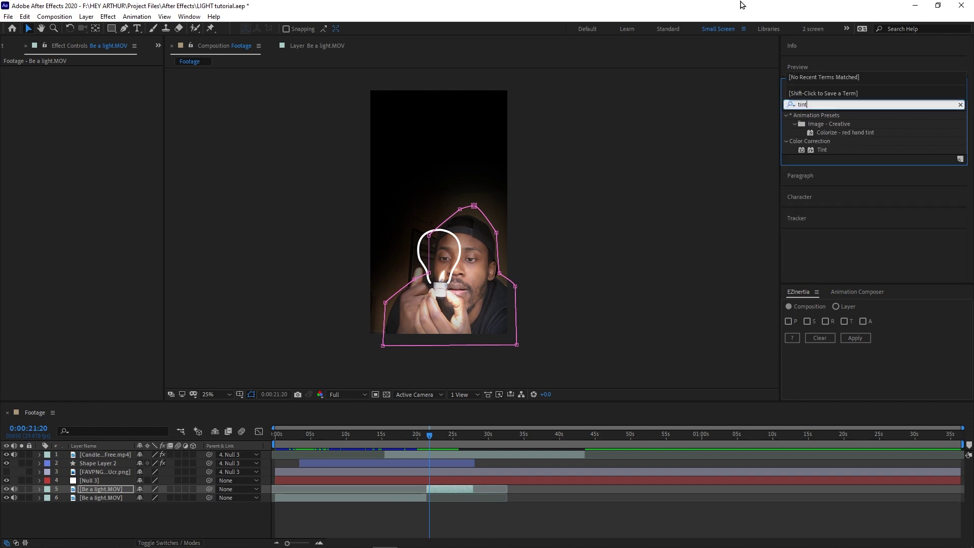
left_click_drag(821, 147, 457, 488)
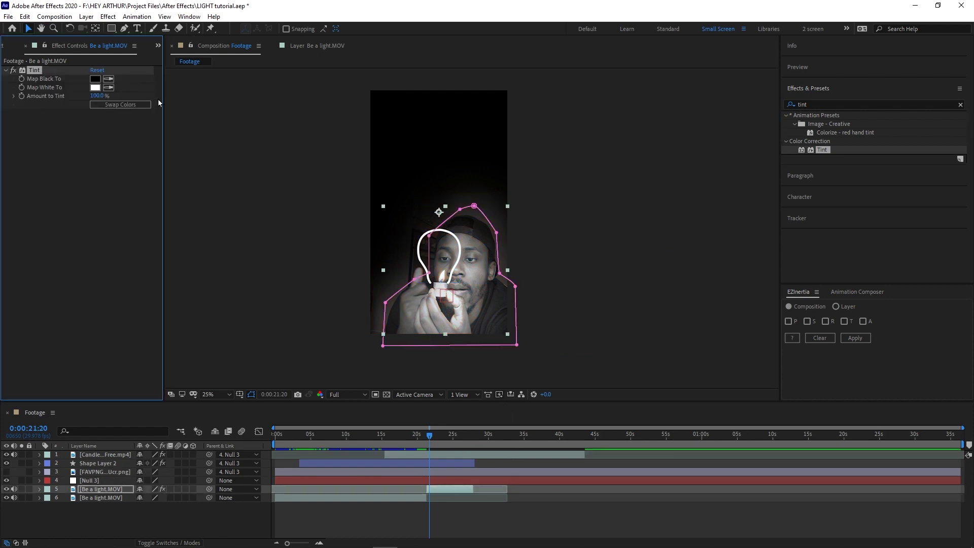
Set Tint's Map White To colour to red A30606
left_click(96, 89)
left_click(605, 276)
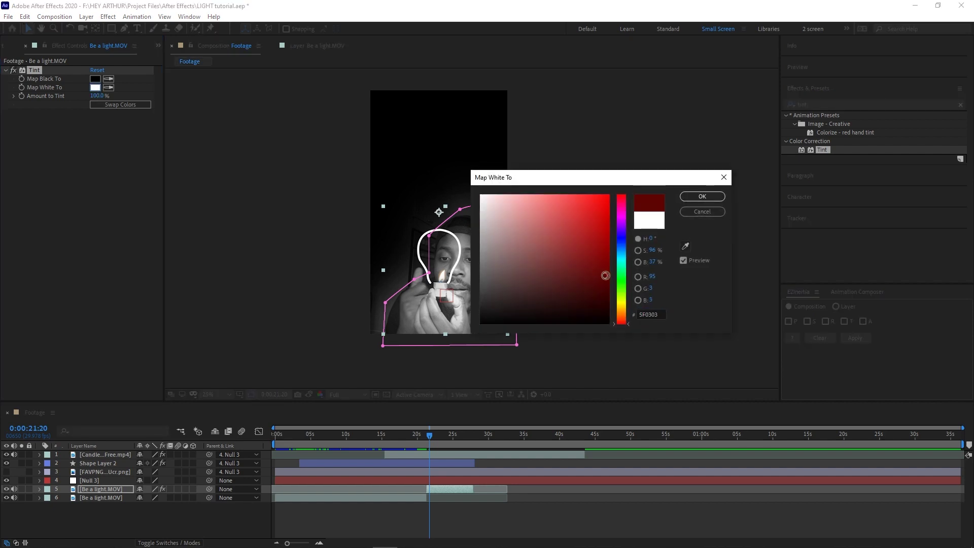
mouse_move(602, 284)
left_mouse_down()
mouse_move(603, 241)
mouse_move(588, 222)
mouse_move(605, 258)
left_mouse_up()
left_click(690, 199)
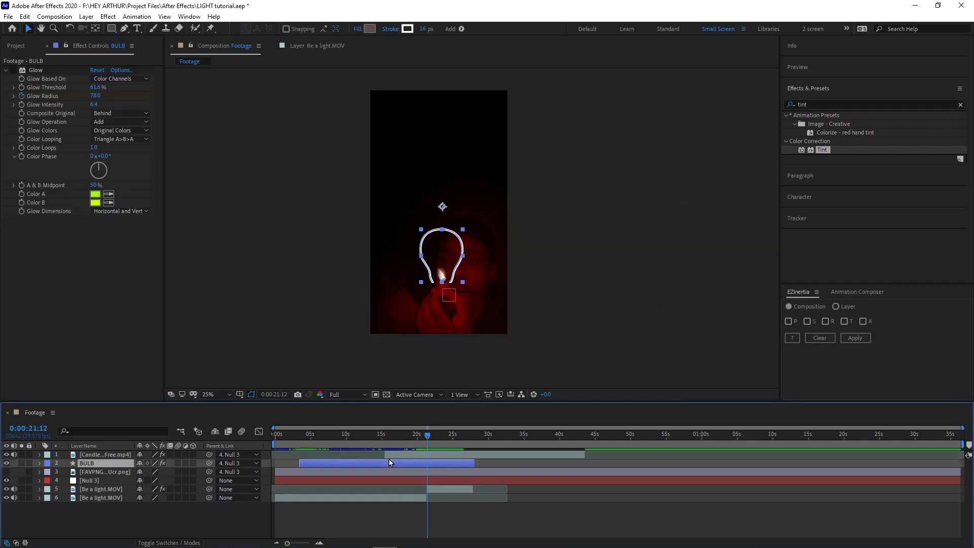
Split the BULB layer at 0:00:21:10 into BULB and BULB 2, then move to 0:00:23:14
mouse_move(422, 442)
left_mouse_down()
mouse_move(413, 436)
mouse_move(428, 434)
left_mouse_up()
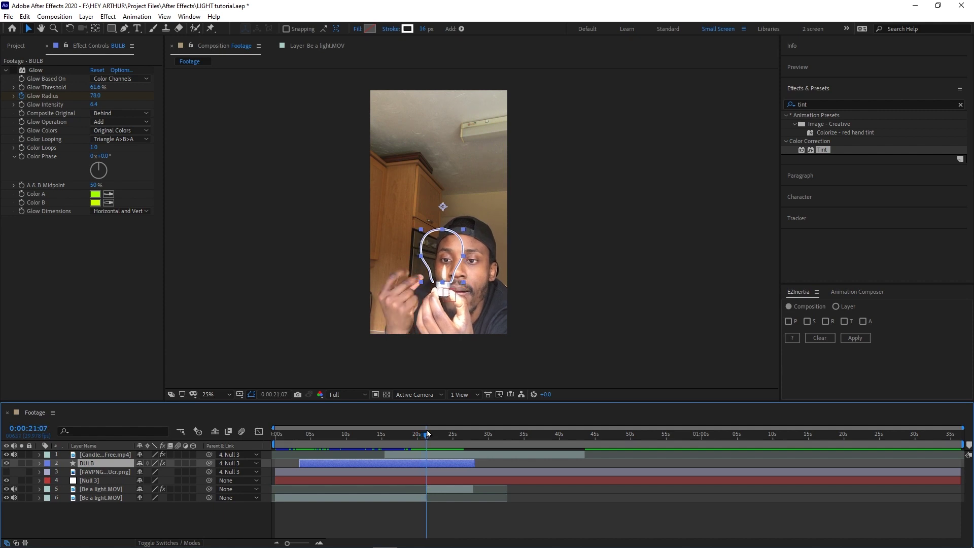
left_click_drag(428, 430, 428, 428)
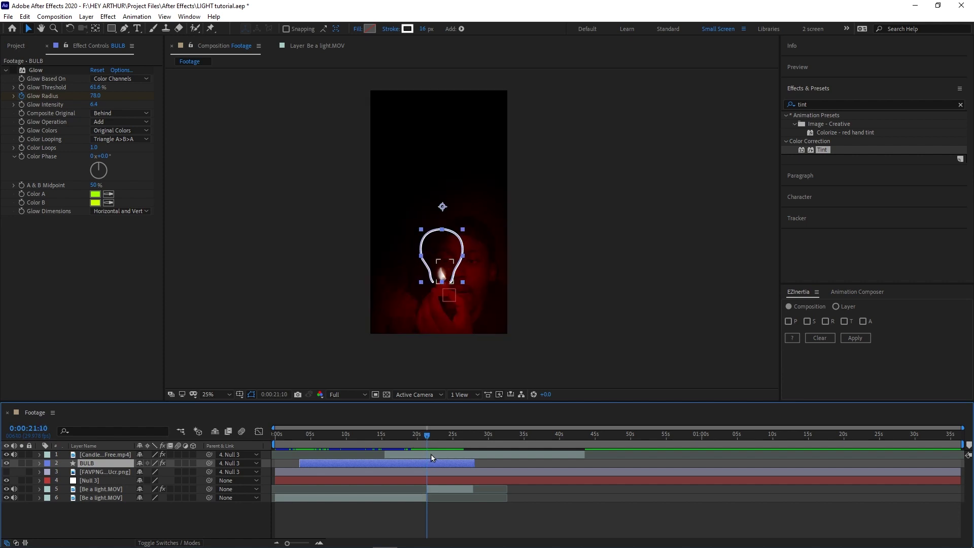
key("ctrl+shift+d")
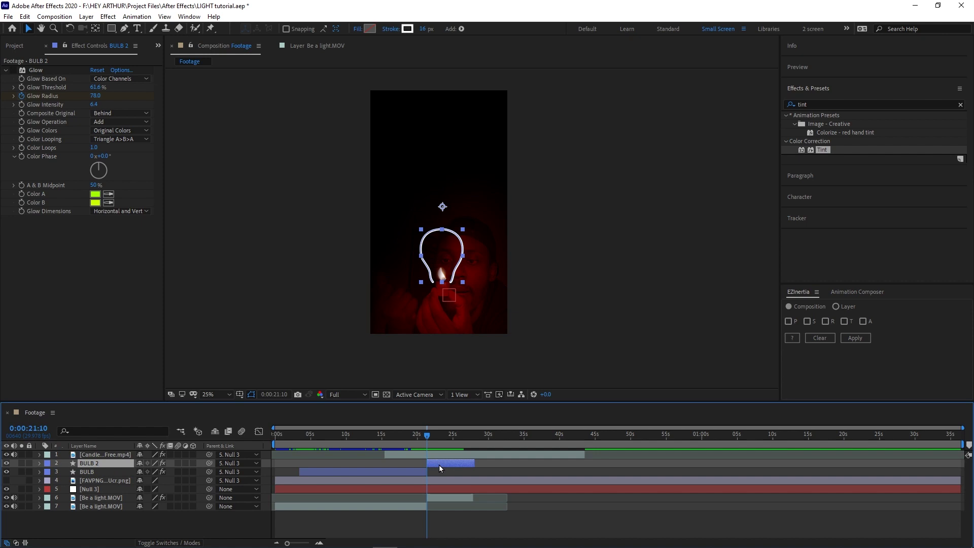
left_click_drag(447, 438, 442, 437)
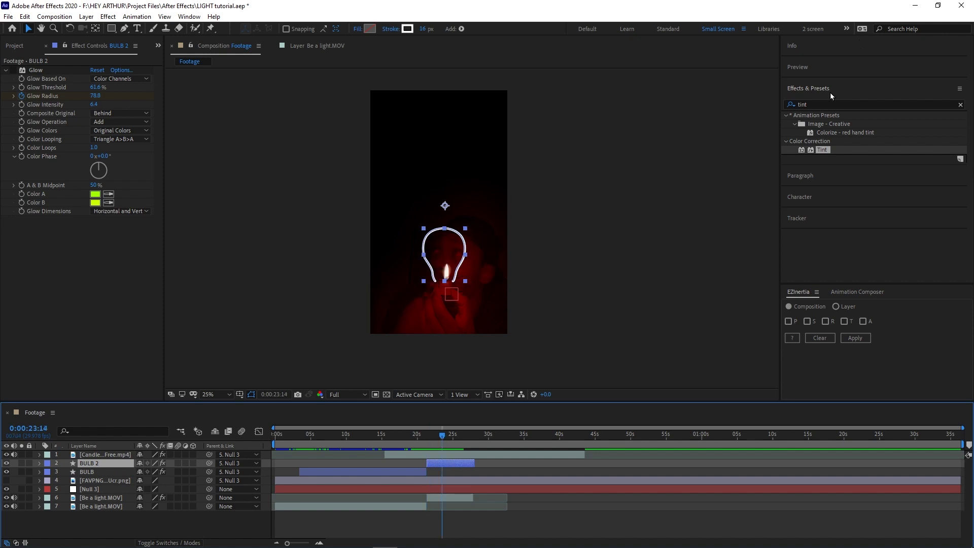
left_click(794, 89)
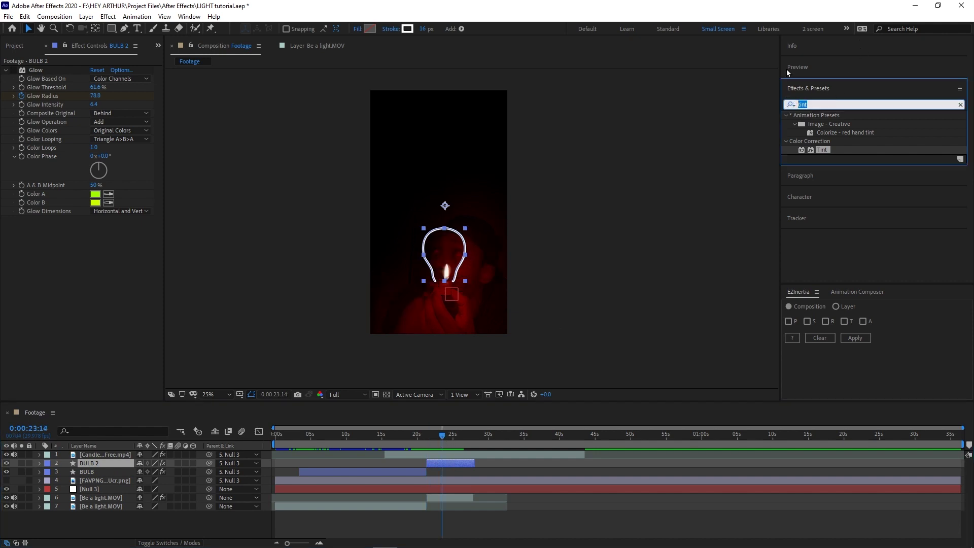
Add a second Glow effect to BULB 2 and view the bulb centred at 100%
type("glo")
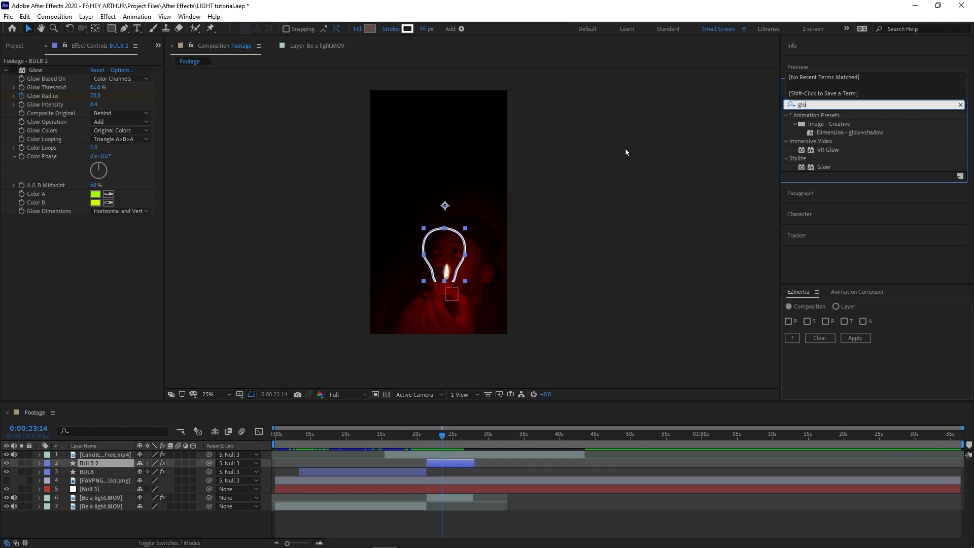
left_click_drag(825, 168, 465, 463)
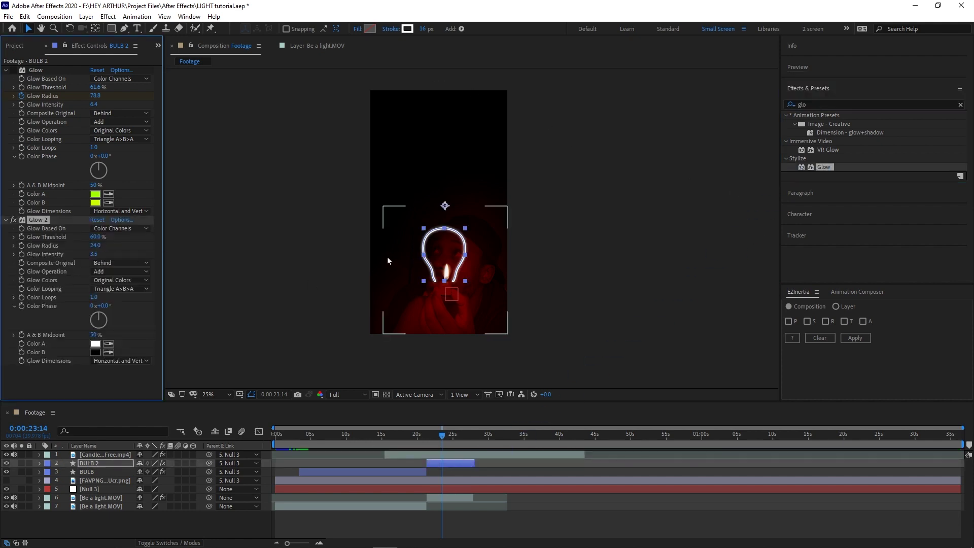
key("slash")
left_click_drag(375, 305, 443, 149)
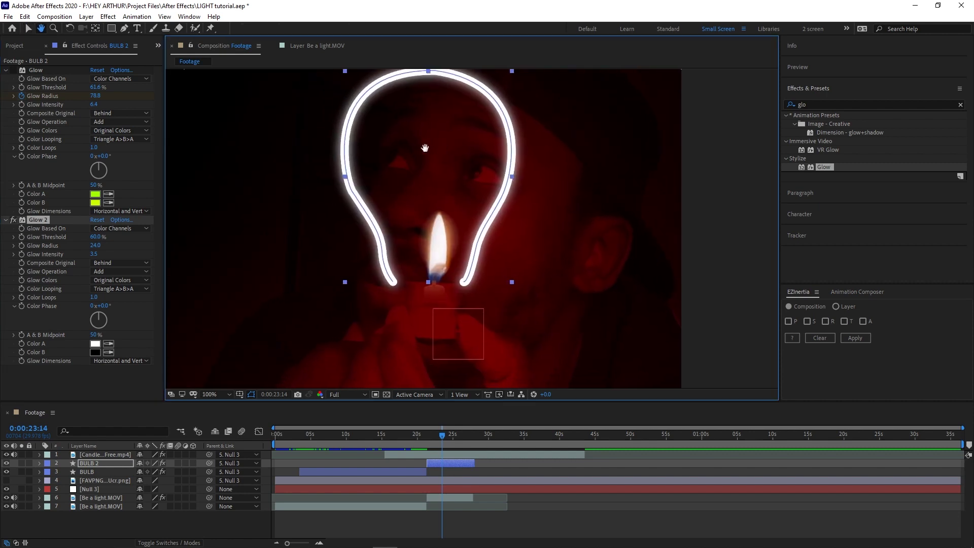
Set Glow 2's radius to 70 and the first Glow's Color B to yellow-green CCEC39
mouse_move(95, 246)
left_mouse_down()
mouse_move(142, 246)
mouse_move(61, 244)
mouse_move(110, 238)
left_mouse_up()
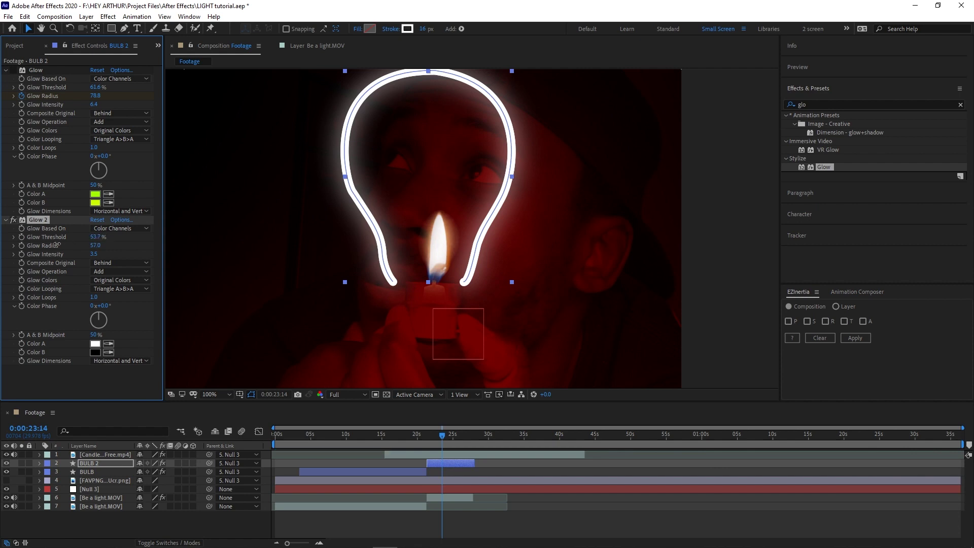
mouse_move(94, 246)
left_mouse_down()
mouse_move(122, 243)
mouse_move(80, 245)
mouse_move(104, 247)
left_mouse_up()
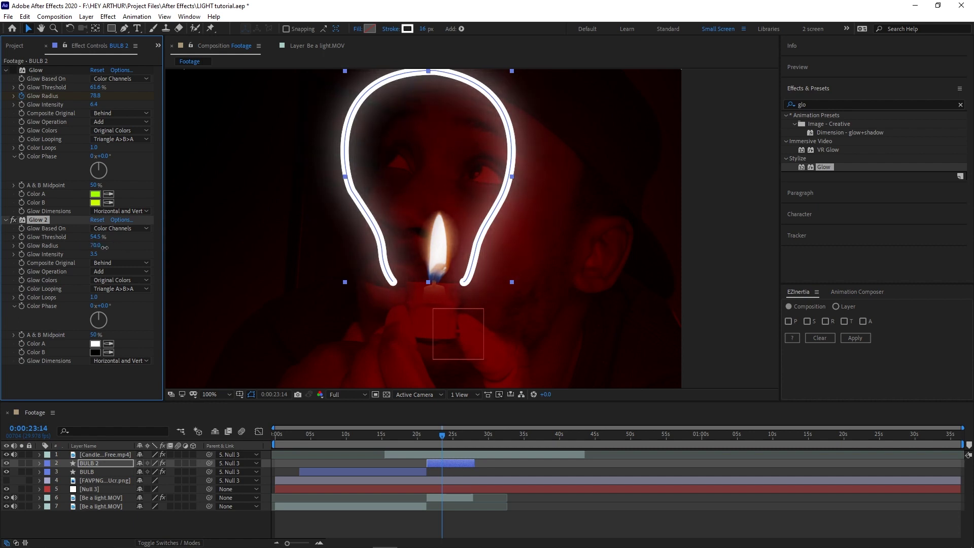
left_click(95, 203)
left_click_drag(580, 197, 578, 207)
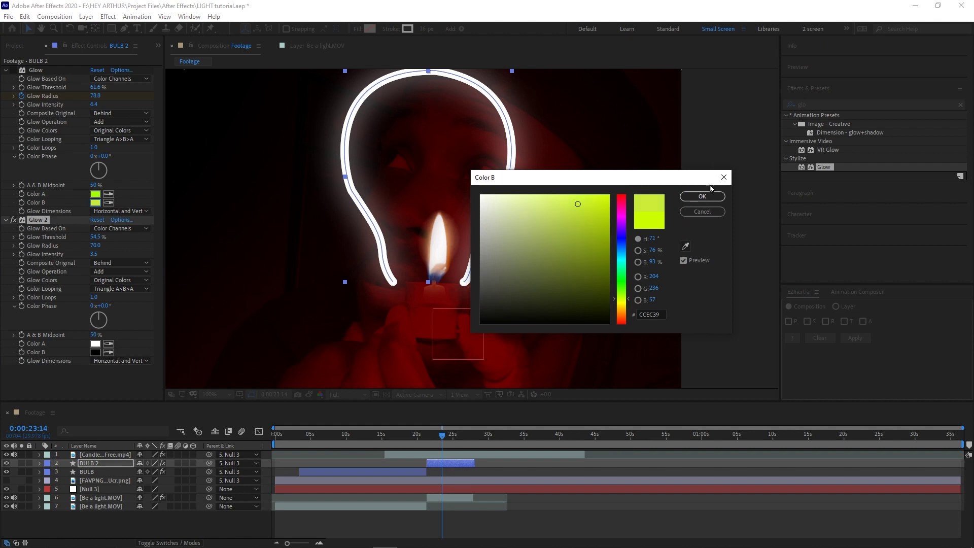
left_click(702, 198)
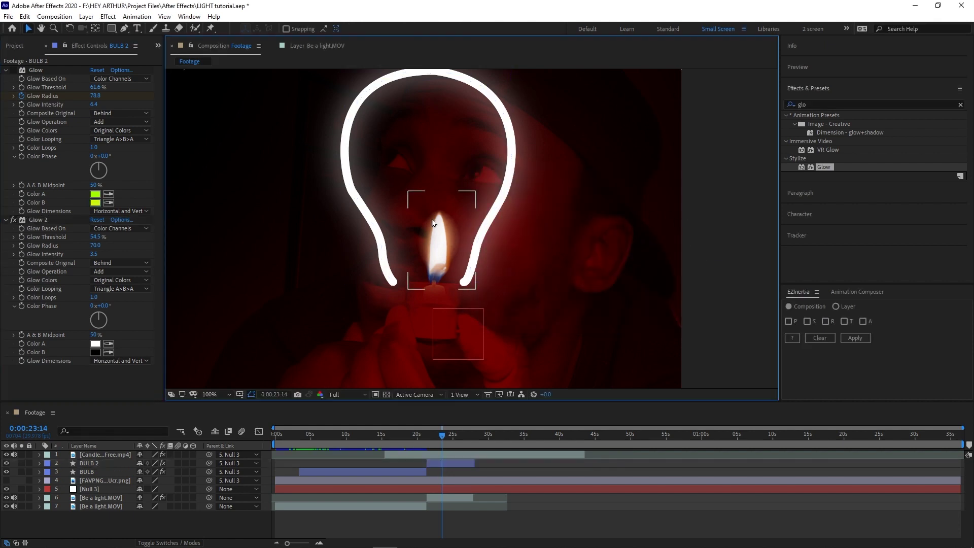
Preview the glowing bulb from about 0:00:19:10
scroll(445, 222, "down", 6)
scroll(444, 245, "up", 4)
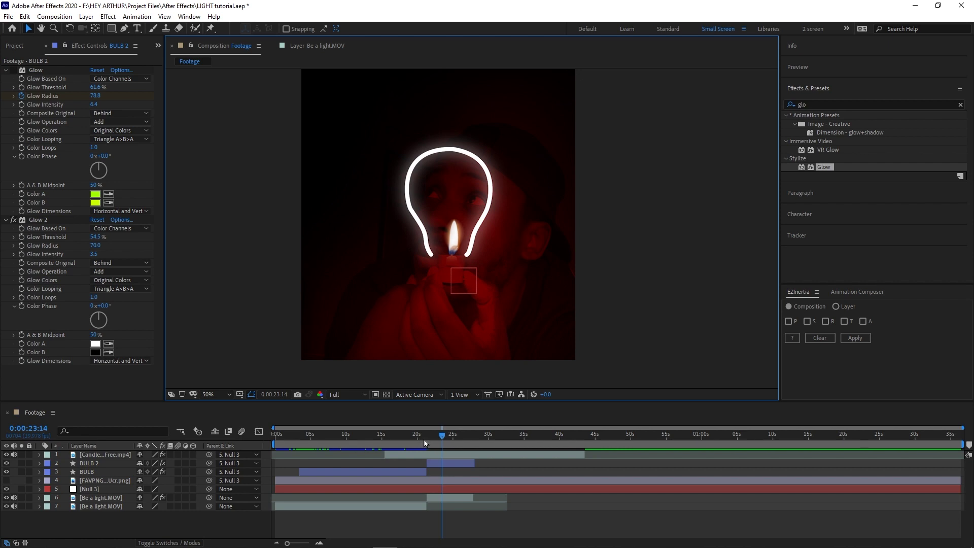
left_click_drag(424, 439, 413, 436)
key("space")
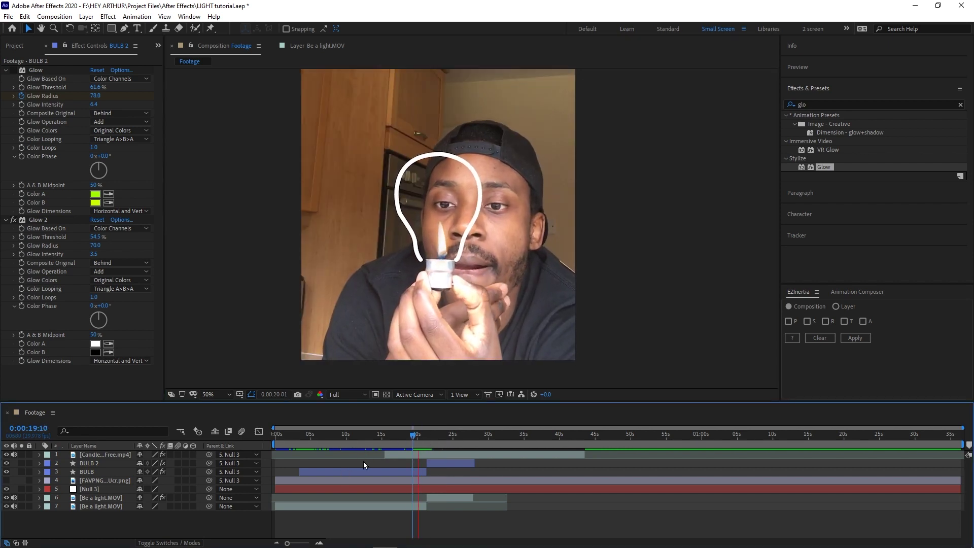